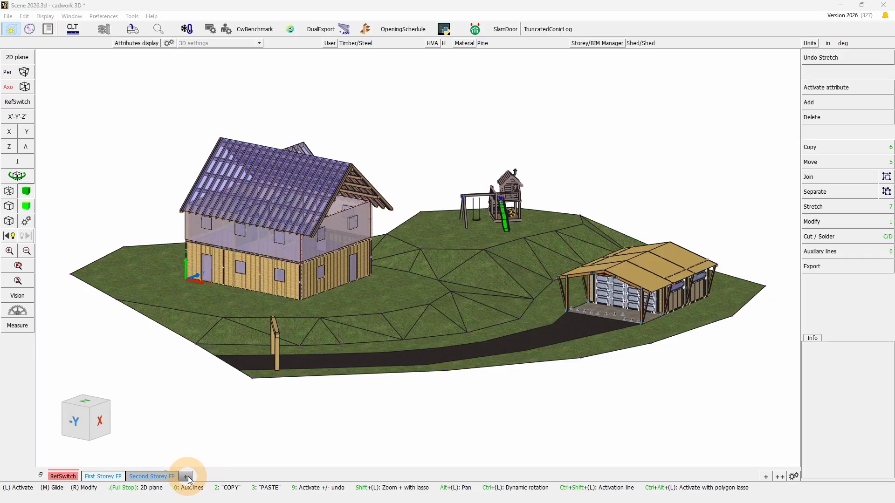
# Create a new scene named "Wall" alongside the First Storey FP and Second Storey FP scenes
pyautogui.click(343, 238)
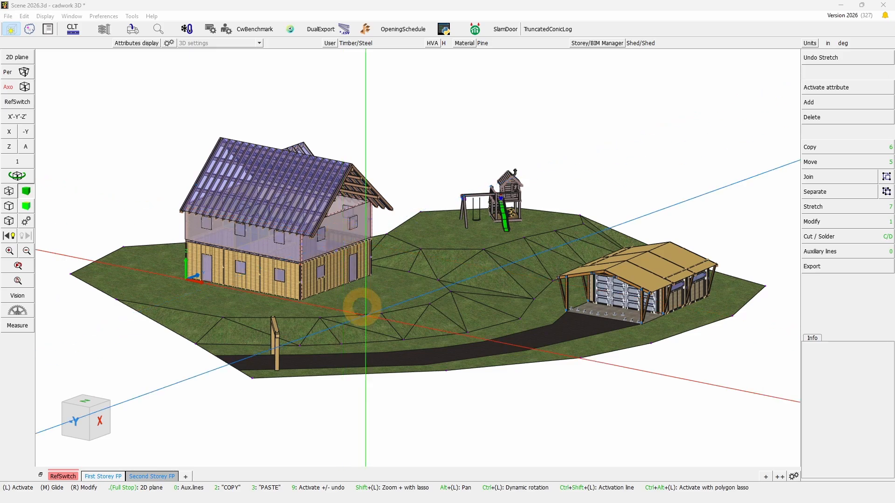
pyautogui.click(185, 476)
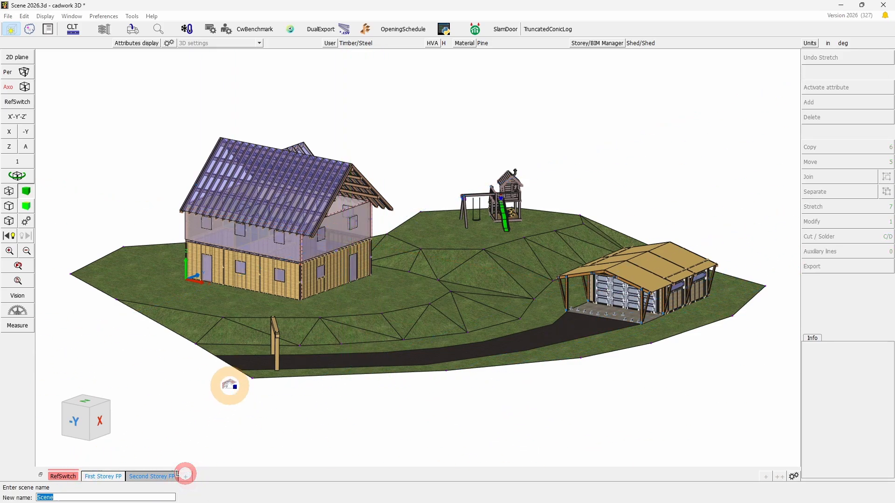
pyautogui.write('Wal')
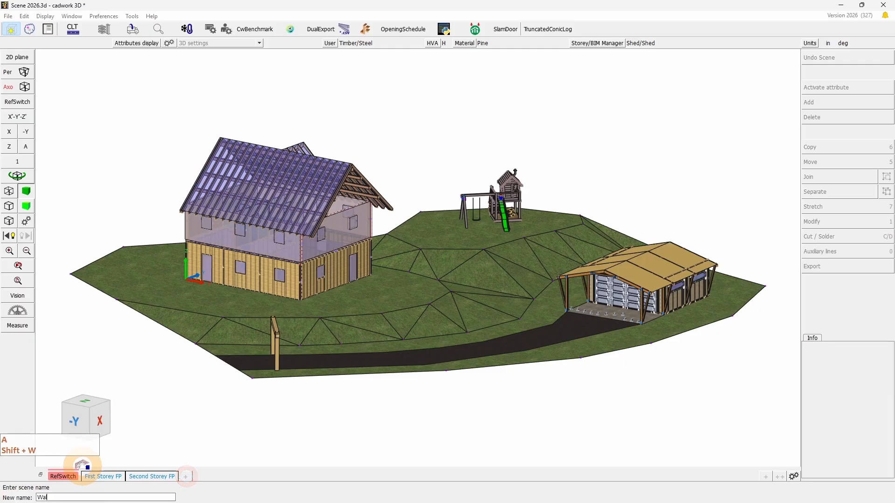
pyautogui.write('l')
pyautogui.press('Return')
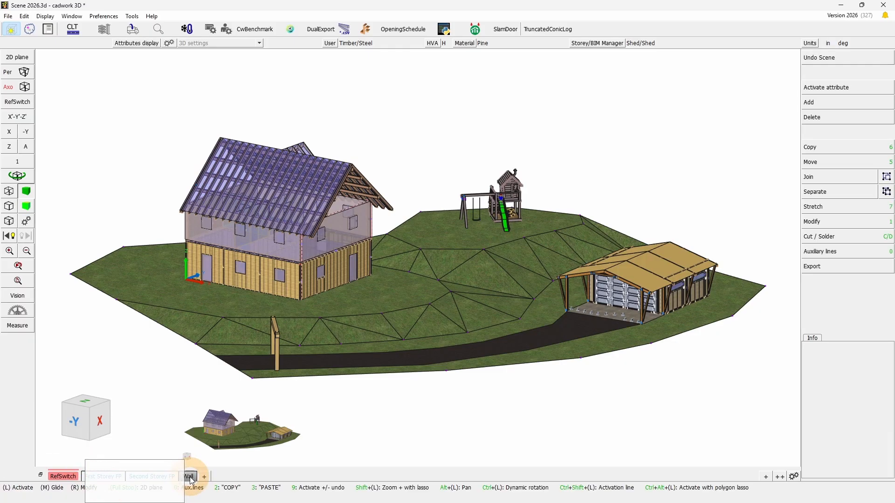
# Set the Wall scene to assign new elements automatically by attribute, using Element type with all Architecture types selected
pyautogui.rightClick(189, 477)
pyautogui.click(186, 232)
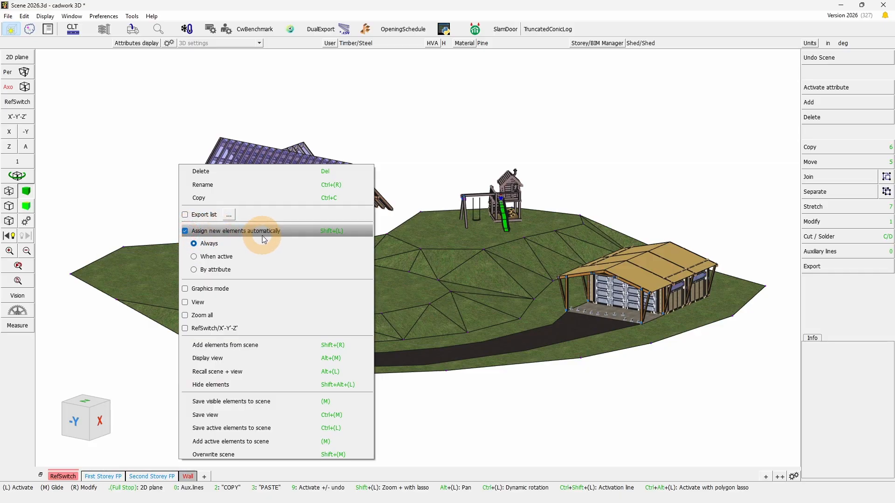
pyautogui.click(198, 270)
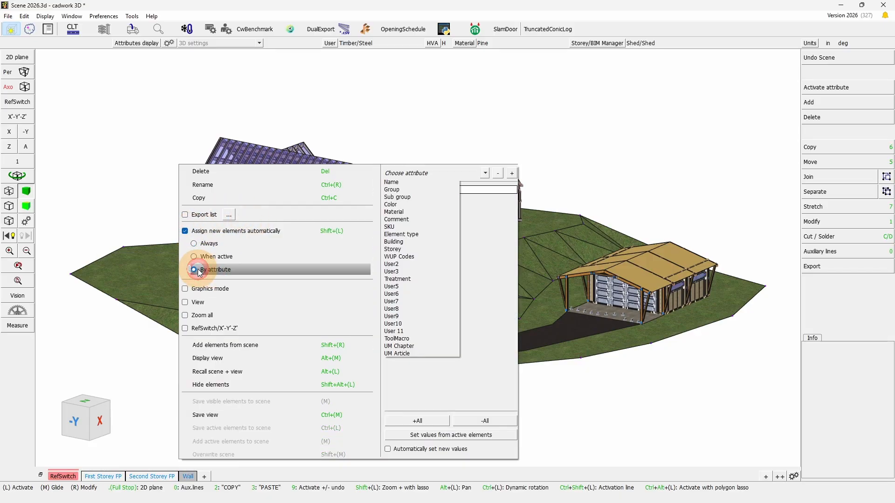
pyautogui.click(441, 171)
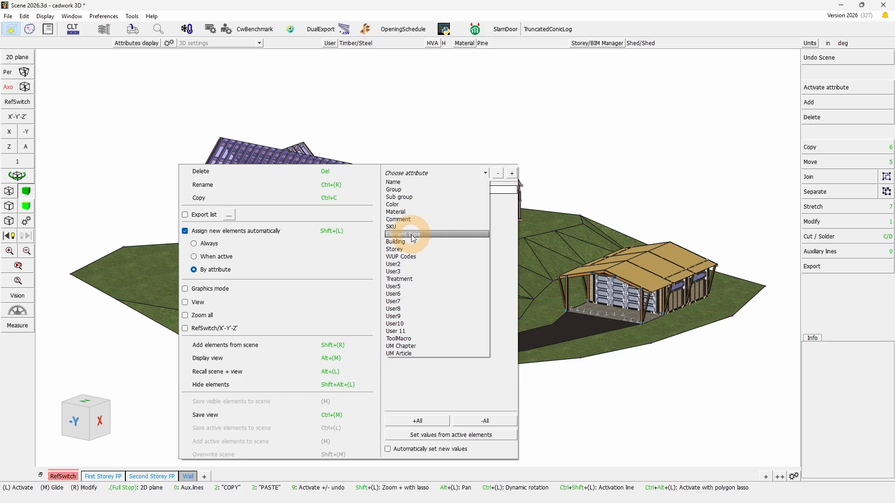
pyautogui.click(413, 236)
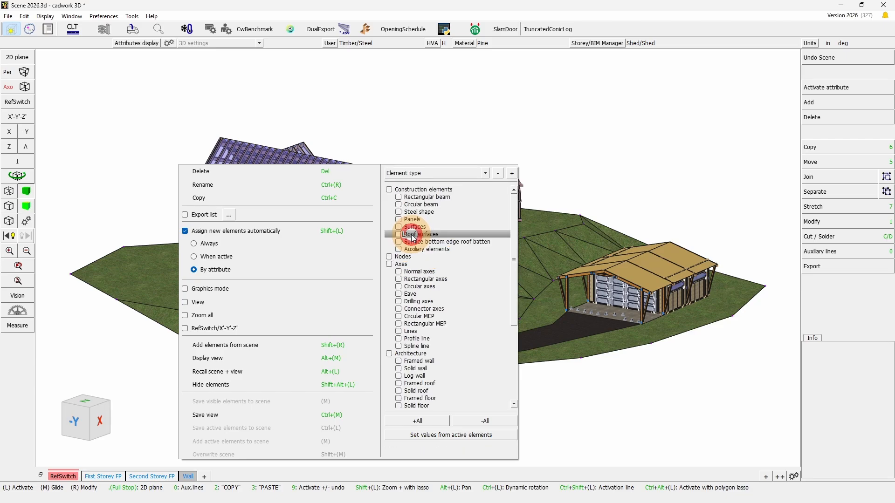
pyautogui.scroll(-2, 465, 329)
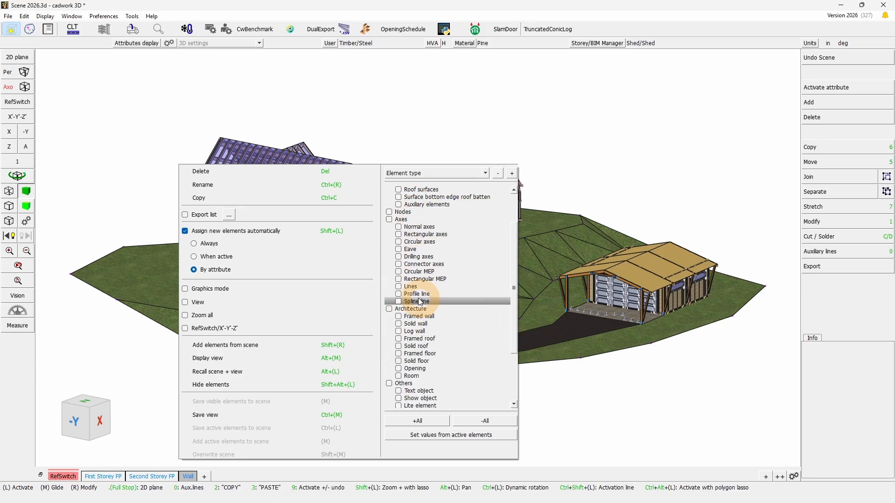
pyautogui.click(389, 309)
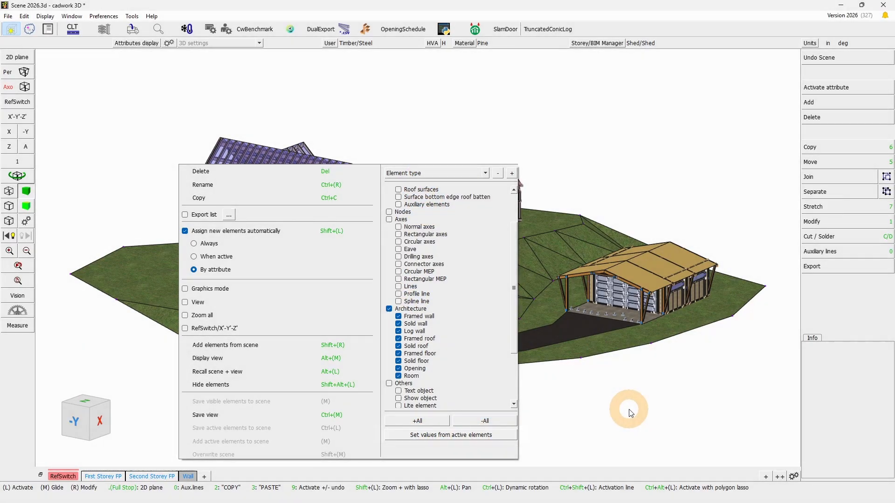
pyautogui.rightClick(628, 409)
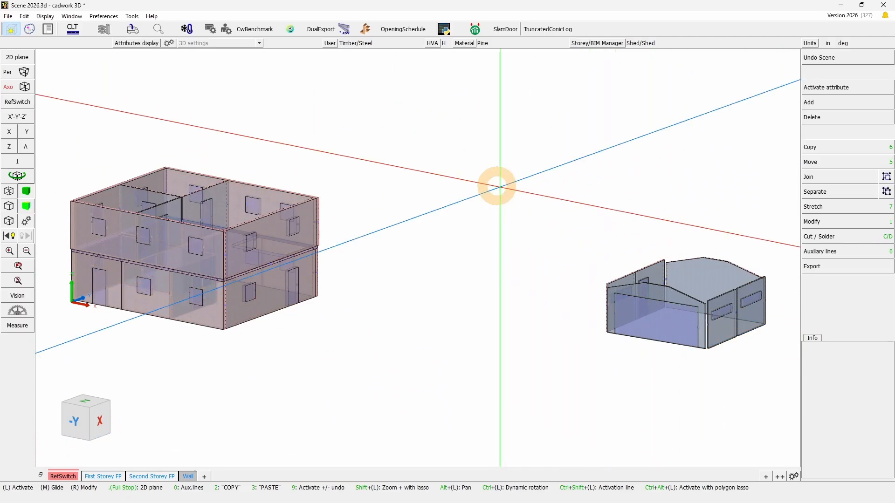
# Add Building as a second assignment attribute for the Wall scene and select Main house
pyautogui.rightClick(189, 476)
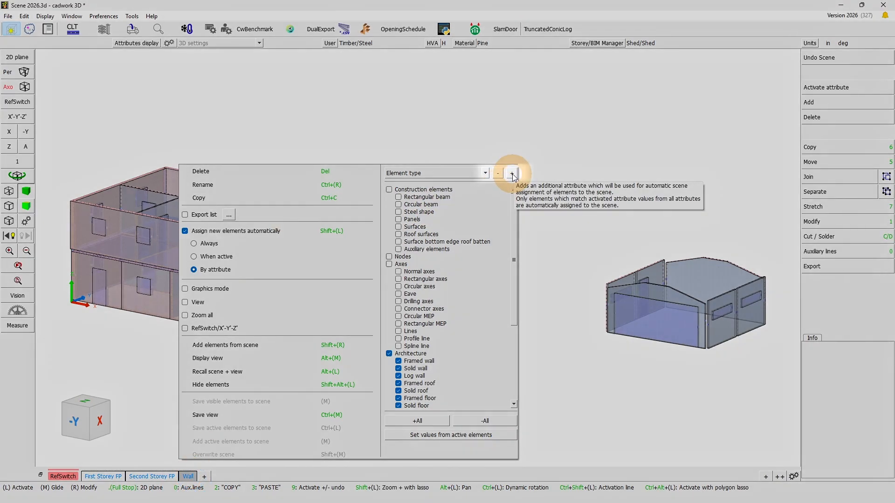
pyautogui.click(512, 174)
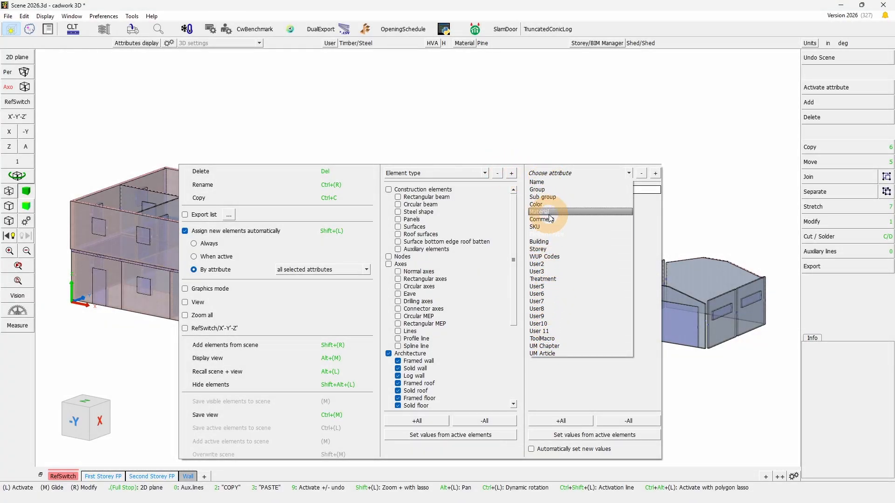
pyautogui.click(544, 242)
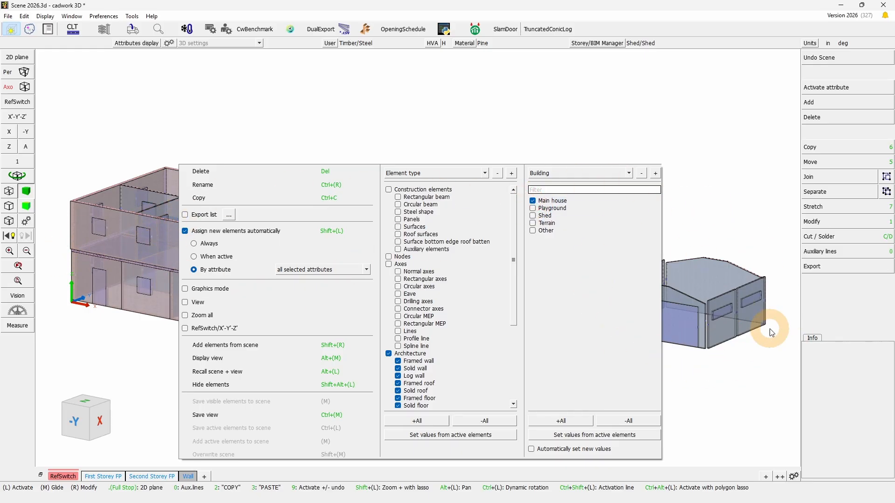
pyautogui.rightClick(563, 121)
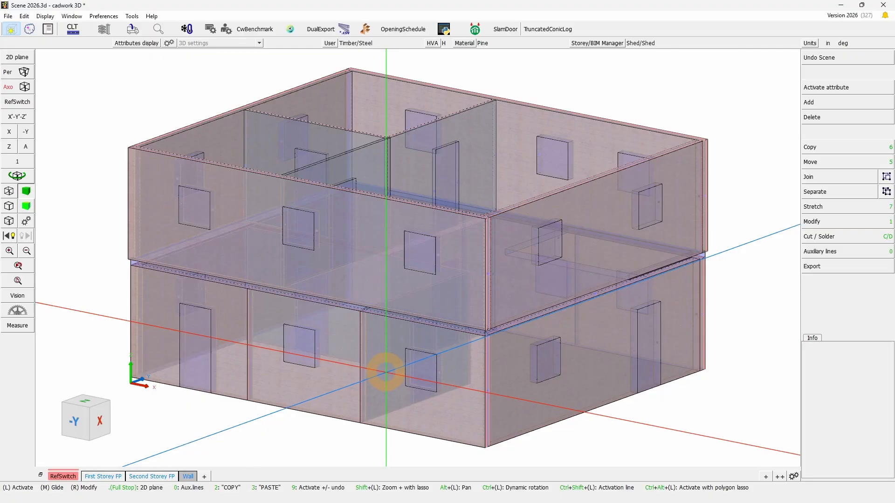
# Duplicate the Wall scene and limit the copy's Building attribute to Shed
pyautogui.rightClick(189, 478)
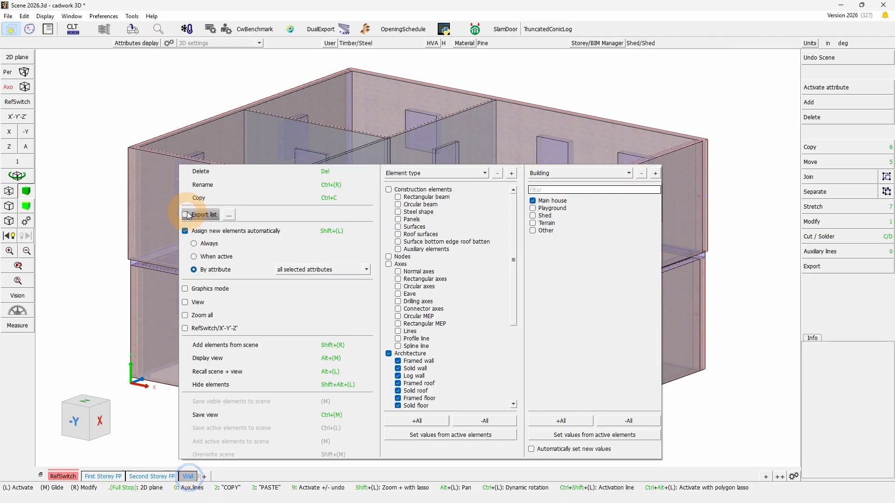
pyautogui.click(202, 198)
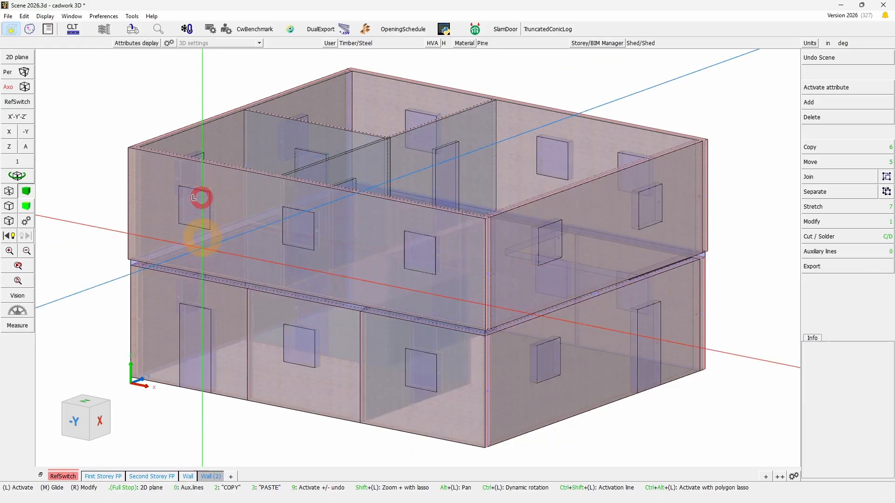
pyautogui.rightClick(211, 477)
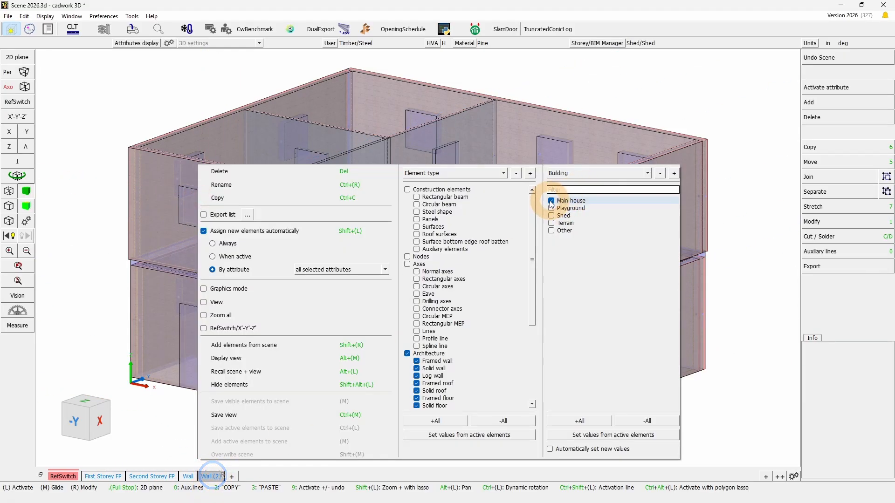
pyautogui.click(552, 201)
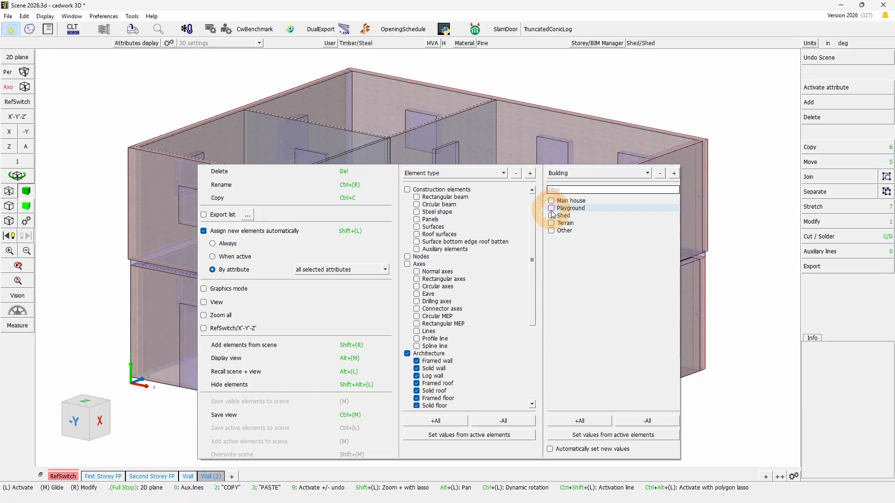
pyautogui.click(552, 215)
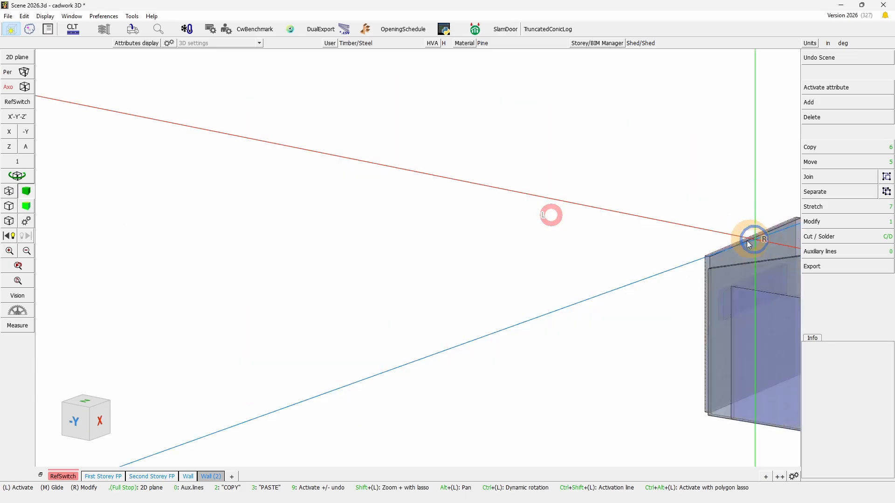
pyautogui.rightClick(625, 349)
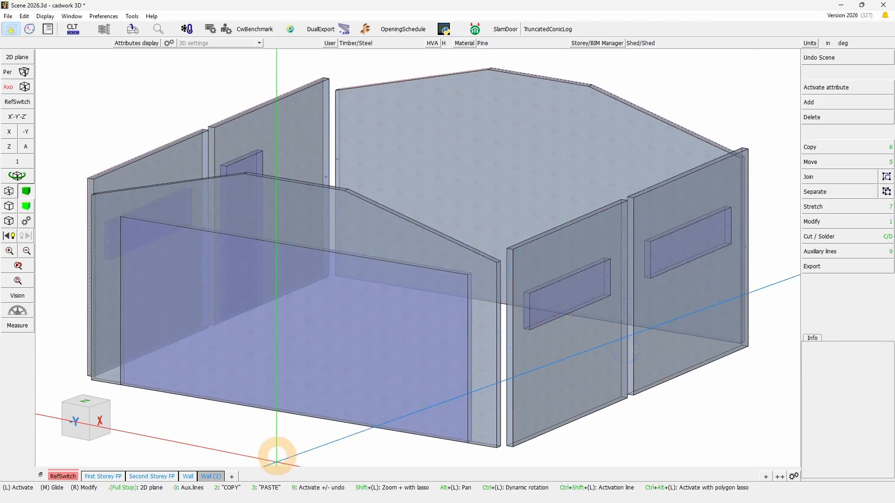
pyautogui.rightClick(191, 480)
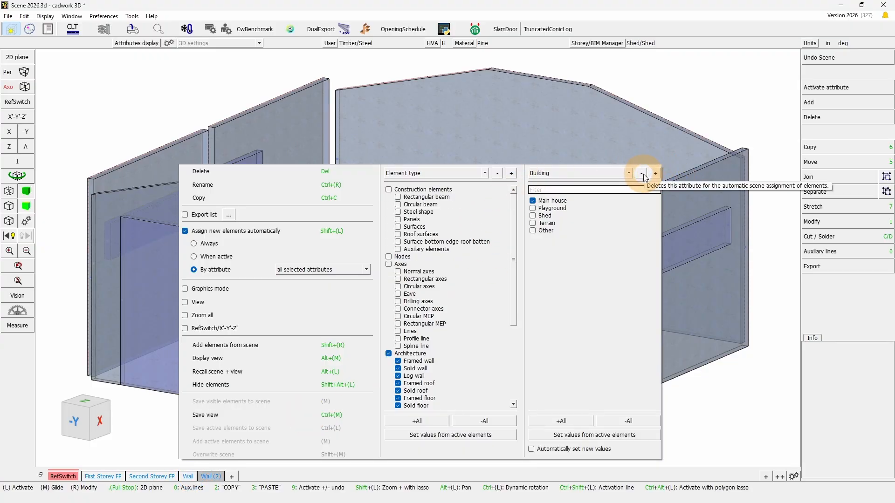
pyautogui.press('Escape')
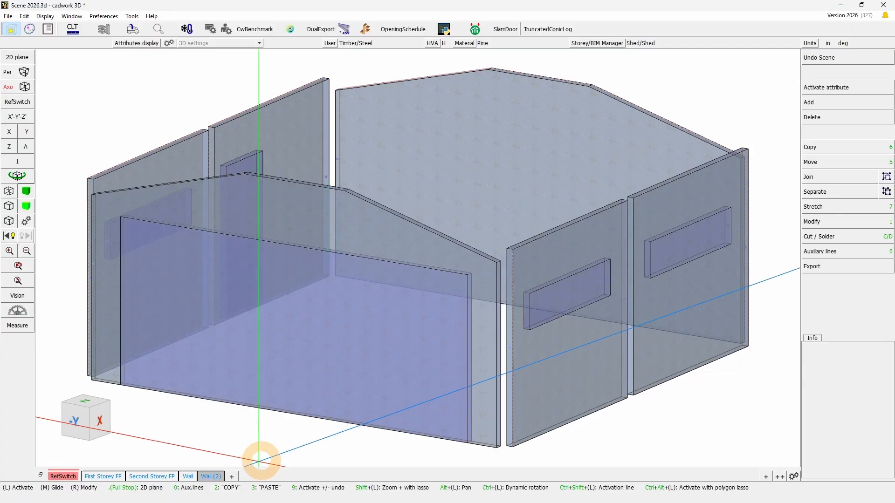
pyautogui.scroll(-5, 466, 213)
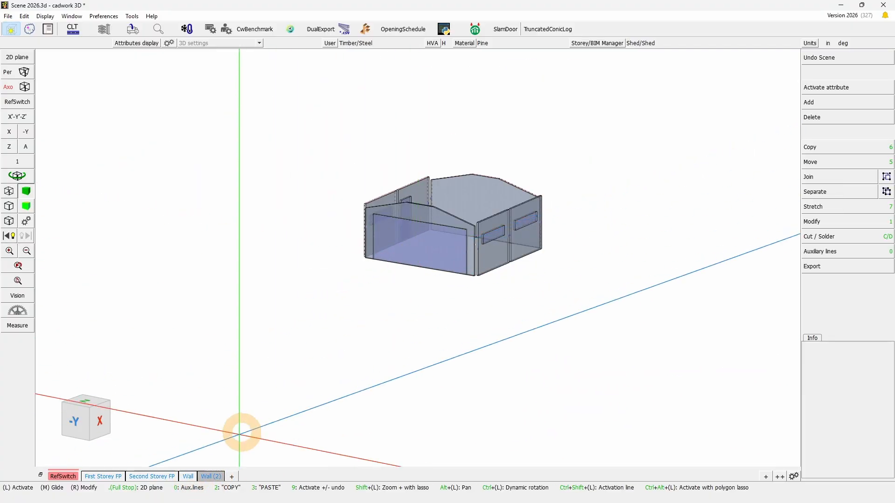
# Rename the copied scene "Wall Shed"
pyautogui.rightClick(215, 481)
pyautogui.click(233, 186)
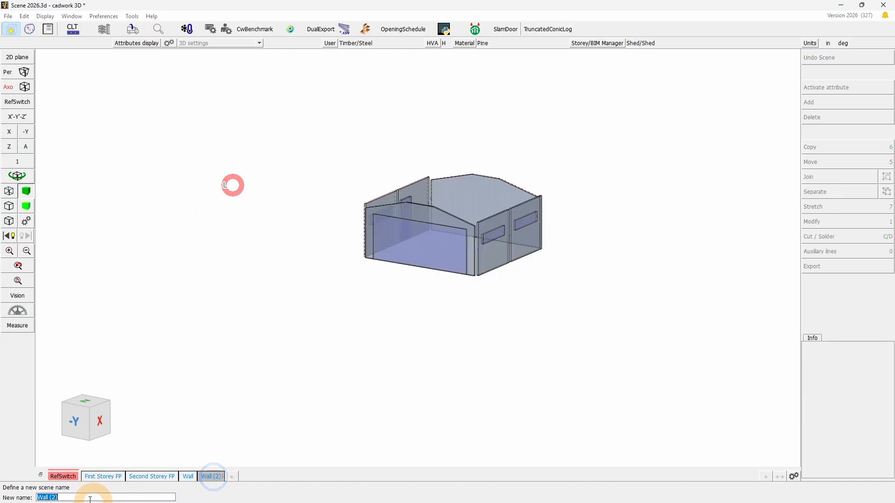
pyautogui.moveTo(59, 497); pyautogui.dragTo(49, 495)
pyautogui.write('S')
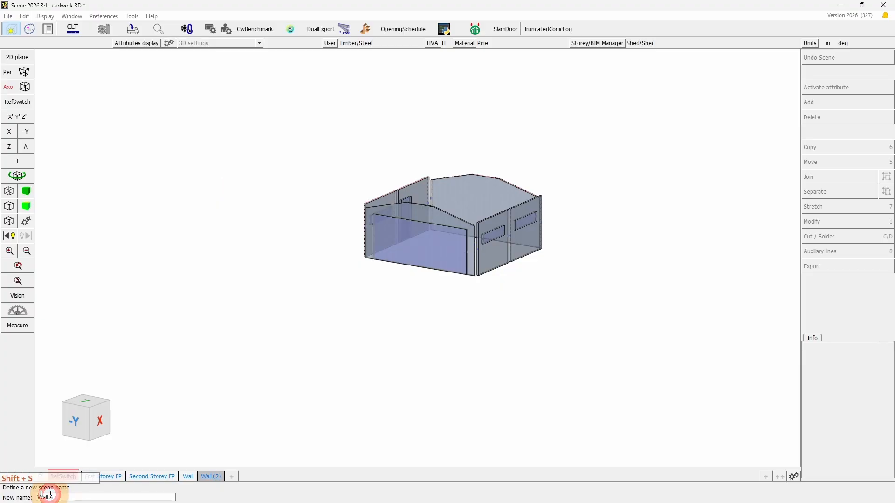
pyautogui.write('hed')
pyautogui.press('Return')
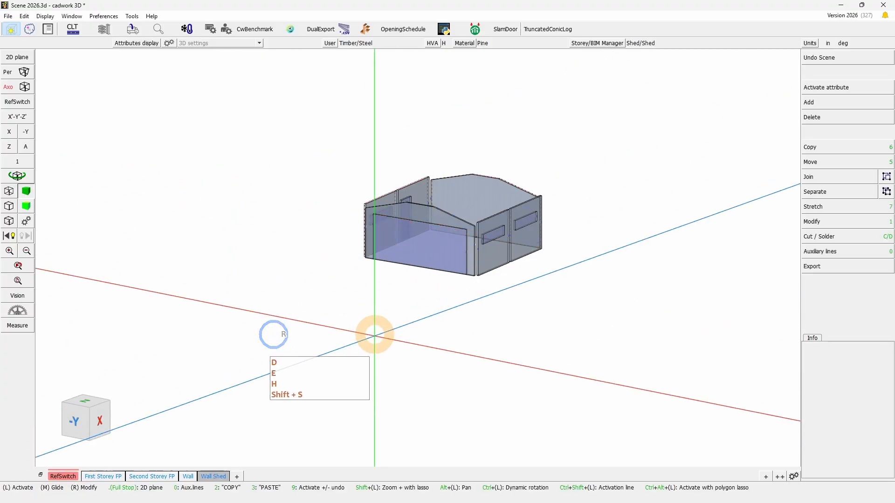
pyautogui.moveTo(223, 478)
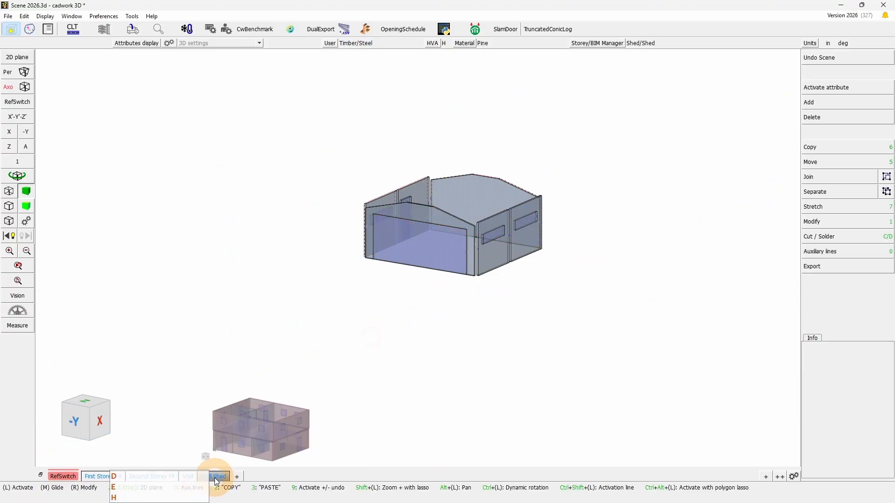
pyautogui.rightClick(215, 477)
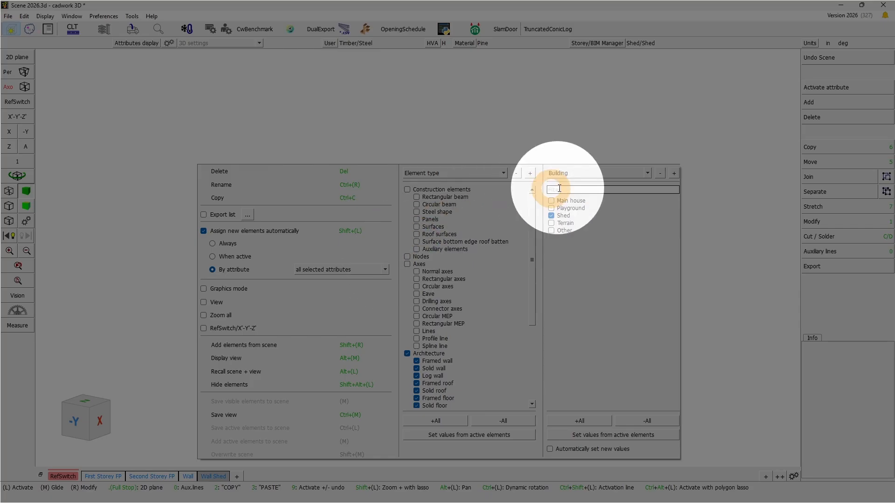
pyautogui.click(672, 134)
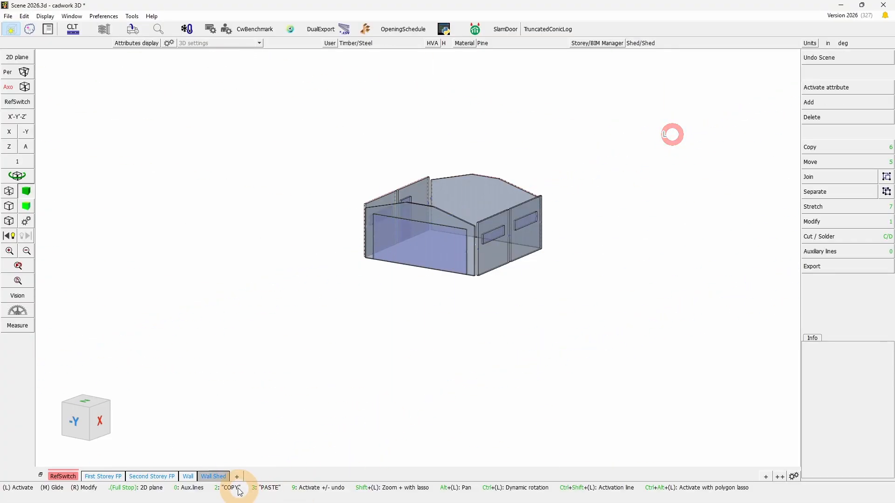
# Change the Wall Shed scene's assignment rule to match at least one selected attribute
pyautogui.rightClick(215, 476)
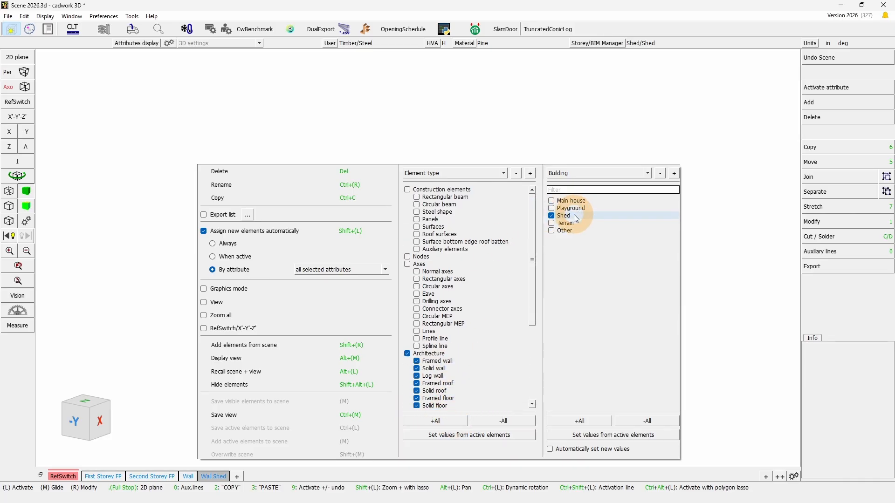
pyautogui.click(384, 269)
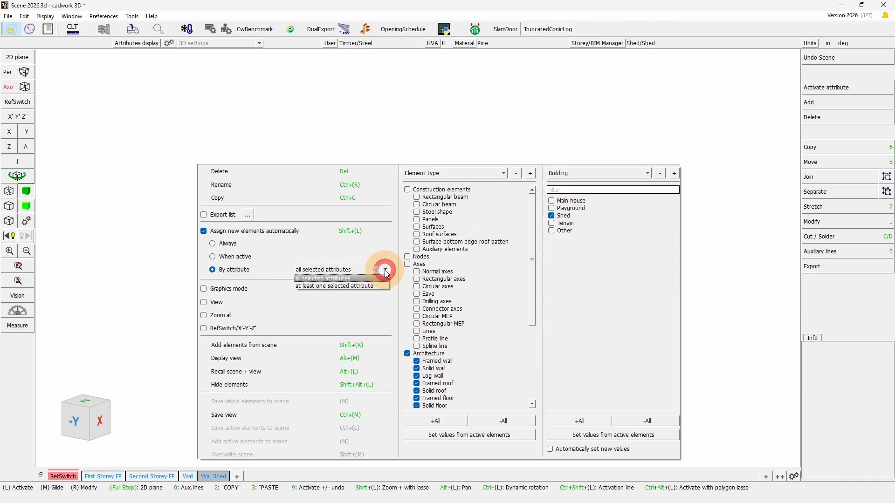
pyautogui.click(340, 288)
pyautogui.rightClick(703, 259)
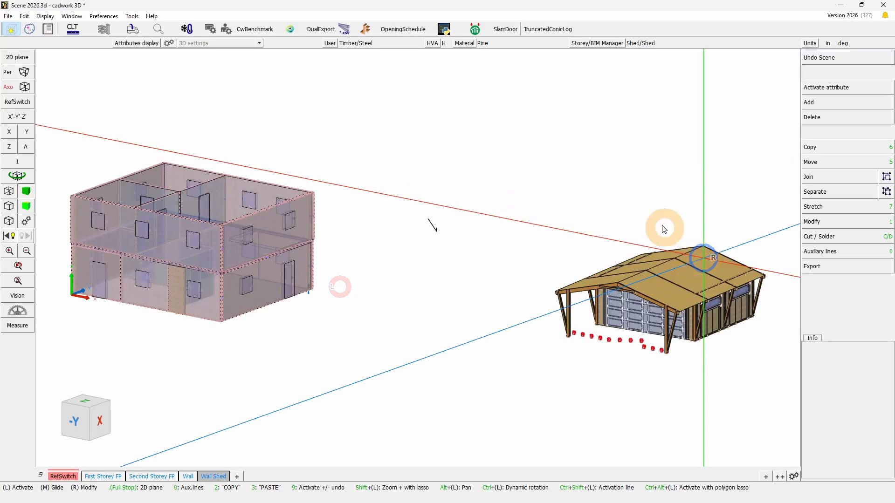
pyautogui.rightClick(474, 353)
pyautogui.rightClick(358, 400)
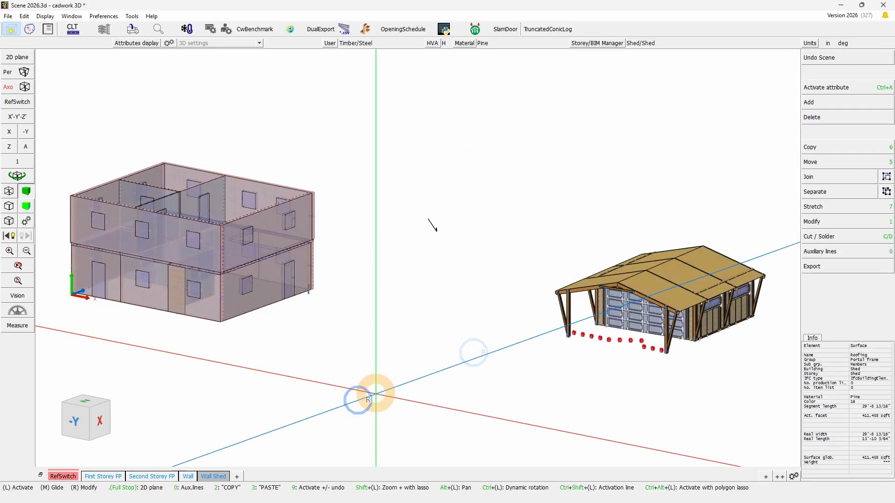
# Set the Wall Shed scene's assignment rule to all selected attributes, check the scene, and display the whole model again
pyautogui.rightClick(213, 476)
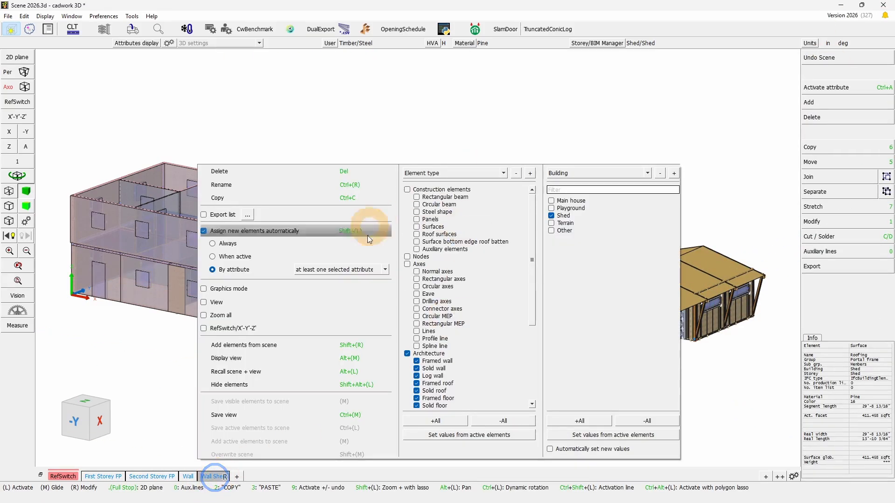
pyautogui.click(385, 269)
pyautogui.click(334, 278)
pyautogui.rightClick(412, 108)
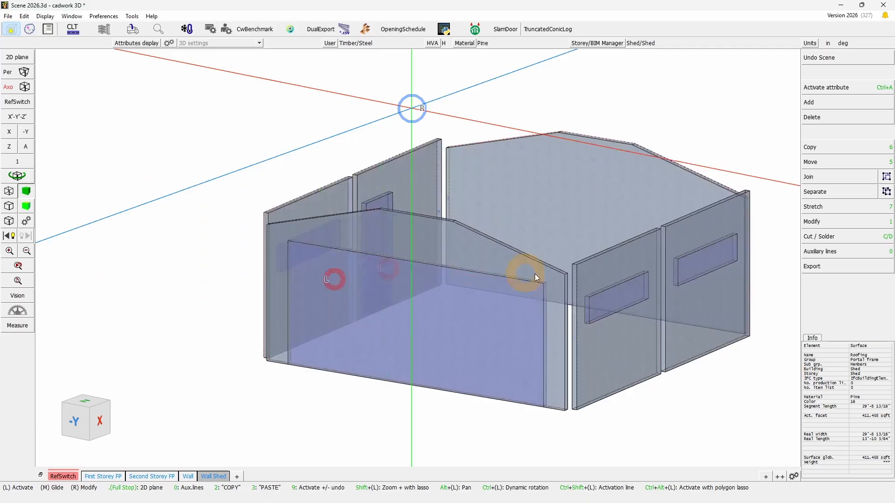
pyautogui.rightClick(494, 178)
pyautogui.scroll(-5, 410, 262)
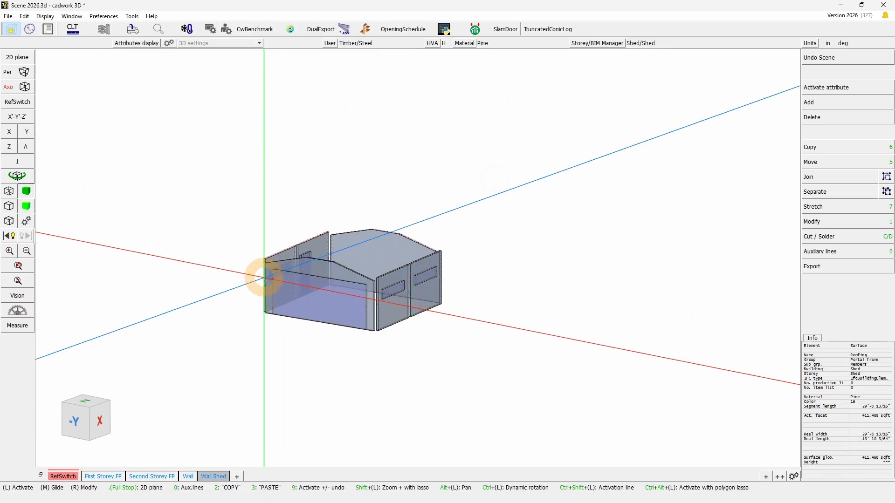
pyautogui.press('j')
pyautogui.scroll(-3, 417, 265)
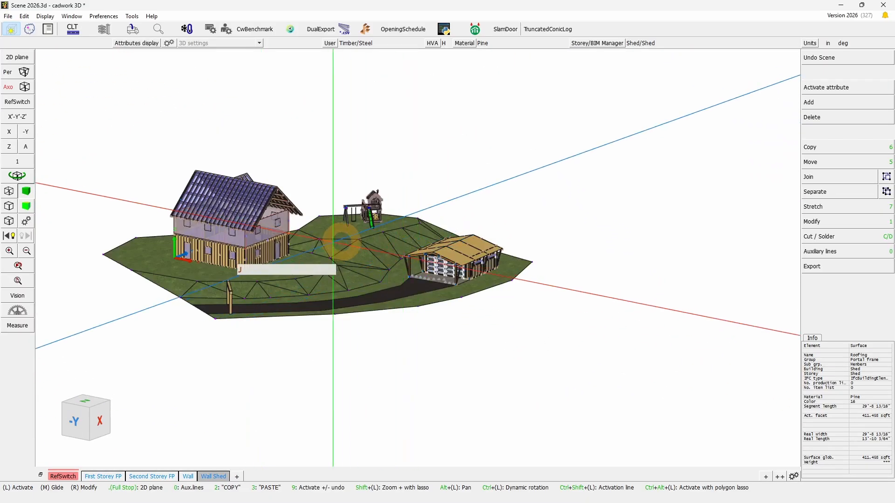
# Add Building as a second attribute to the Wall scene, select Main house, and bring the whole model back into display
pyautogui.click(189, 476)
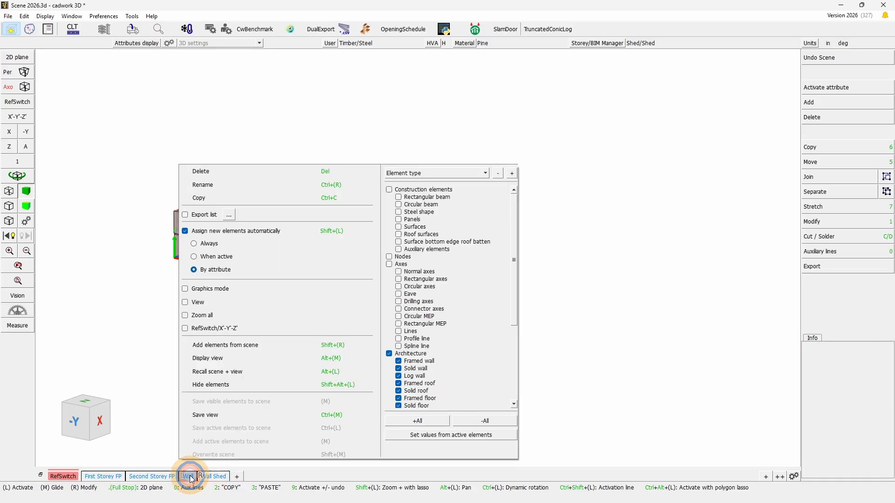
pyautogui.click(511, 173)
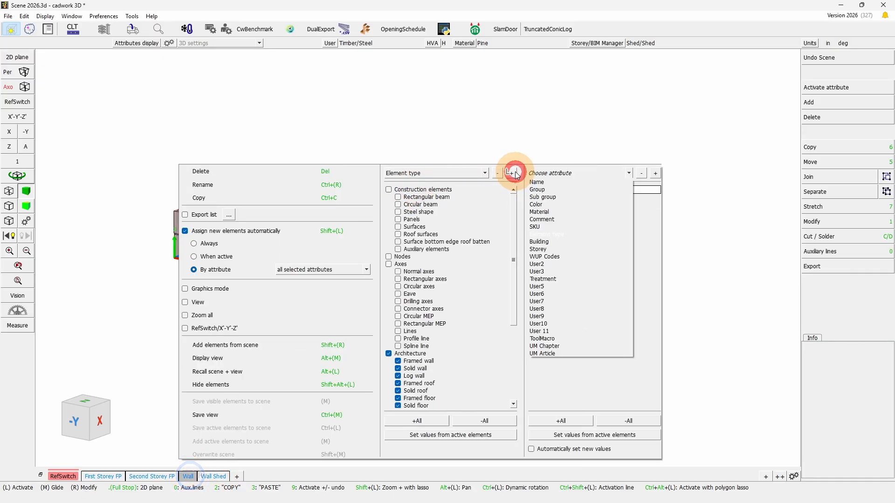
pyautogui.click(547, 241)
pyautogui.click(532, 201)
pyautogui.rightClick(577, 94)
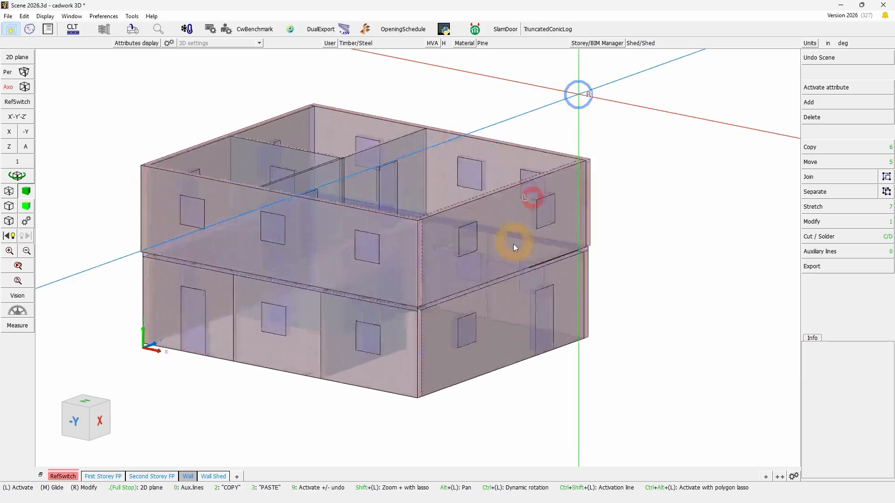
pyautogui.rightClick(519, 259)
pyautogui.click(735, 276)
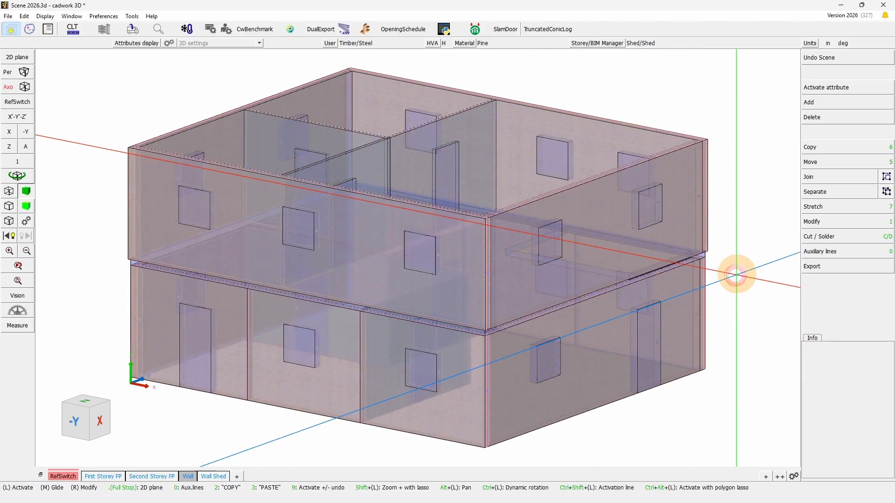
pyautogui.scroll(-4, 241, 256)
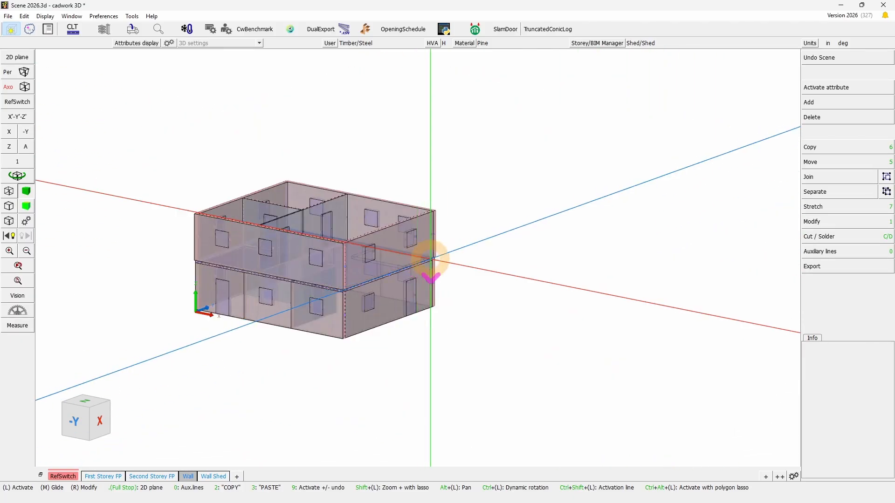
pyautogui.press('j')
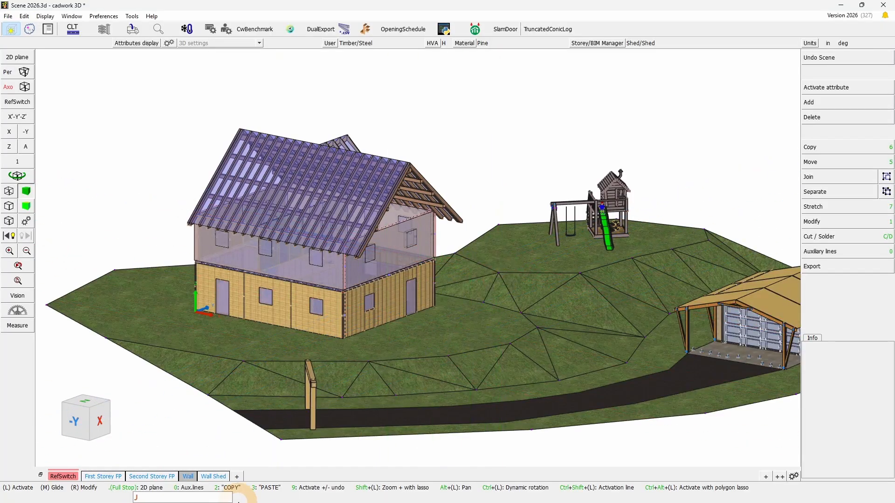
# Review the Wall scene's attribute assignment settings and recall the Wall Shed and Wall scenes for comparison
pyautogui.rightClick(188, 476)
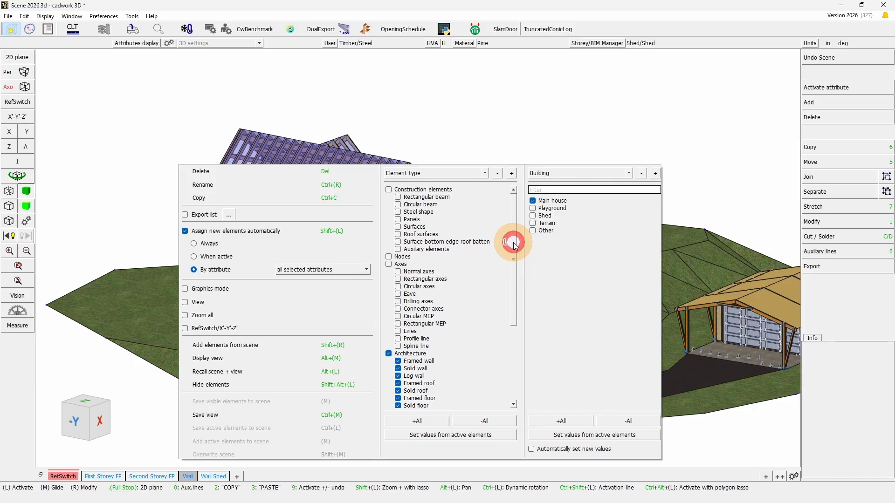
pyautogui.moveTo(514, 243); pyautogui.dragTo(508, 226)
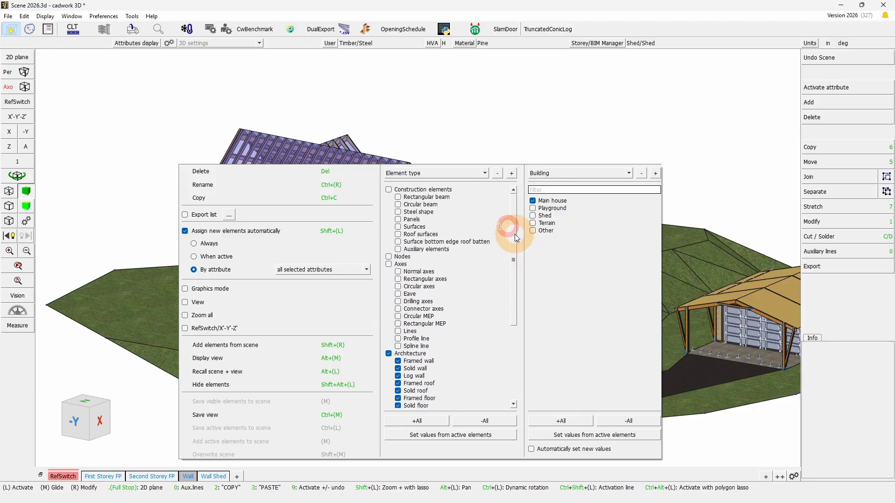
pyautogui.click(540, 127)
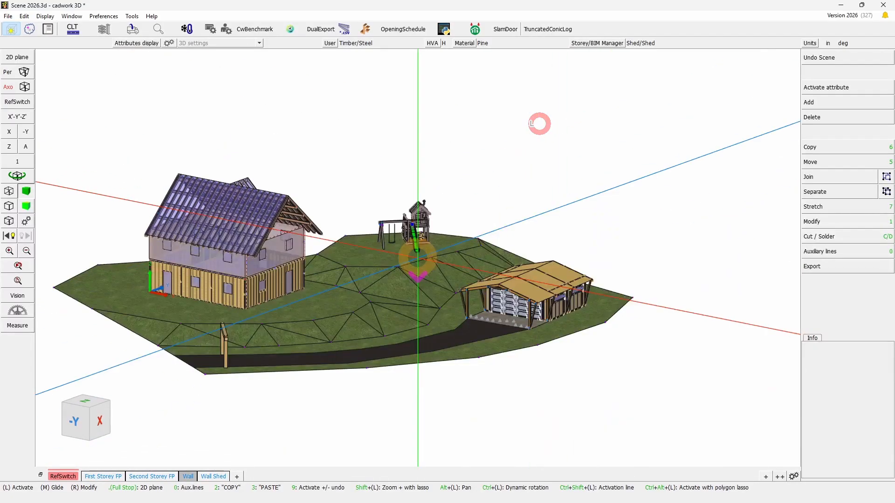
pyautogui.click(212, 476)
pyautogui.click(188, 476)
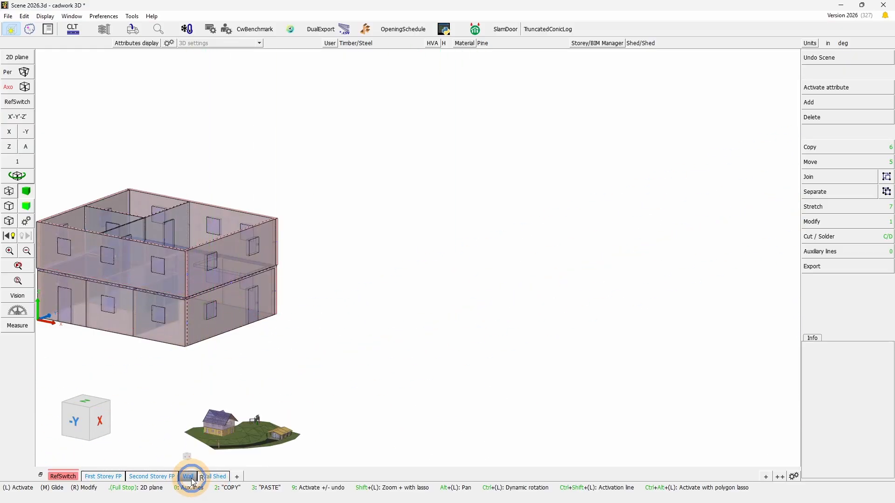
# Enable the export list for the Wall scene and load en_Prod_list.cwle as its production list settings
pyautogui.rightClick(188, 476)
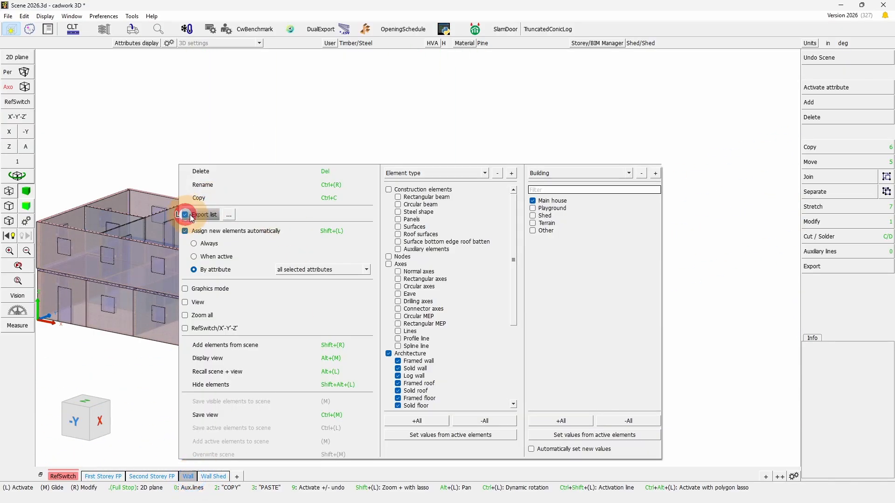
pyautogui.click(228, 215)
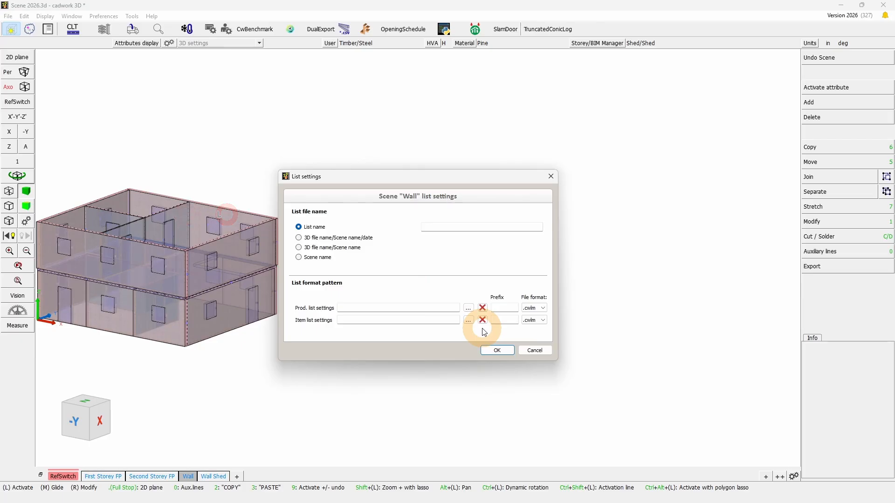
pyautogui.click(536, 350)
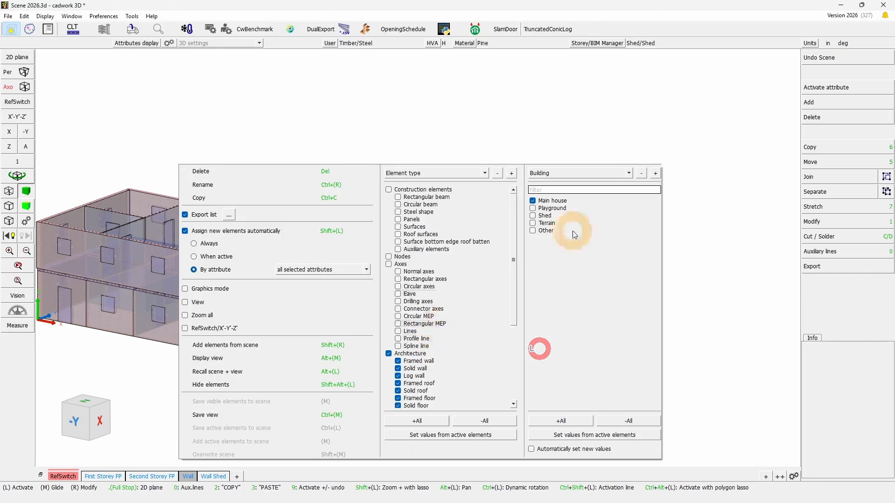
pyautogui.click(228, 214)
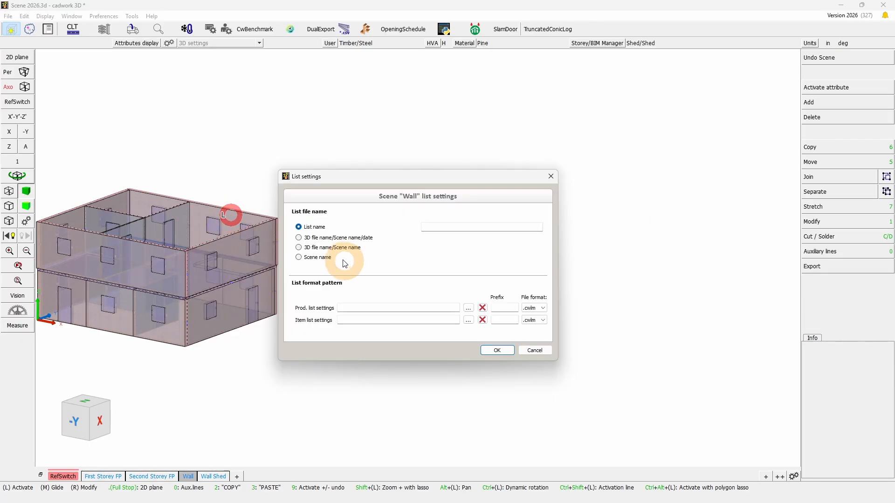
pyautogui.click(467, 309)
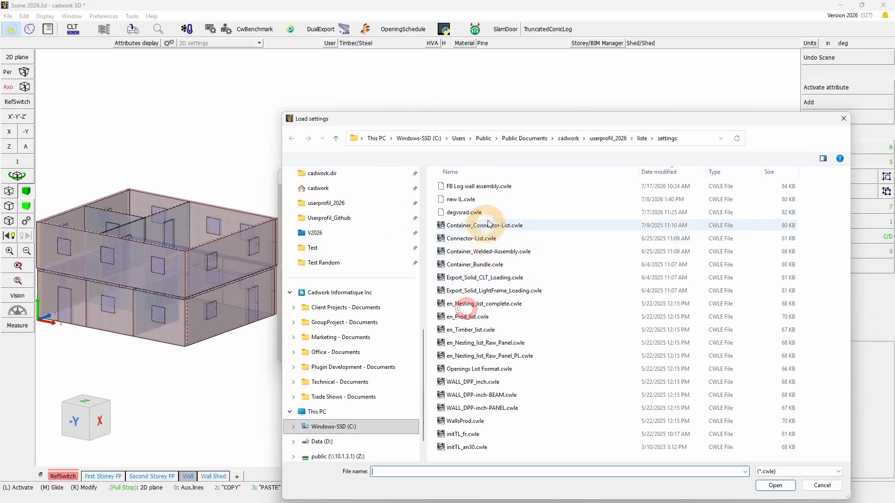
pyautogui.doubleClick(478, 318)
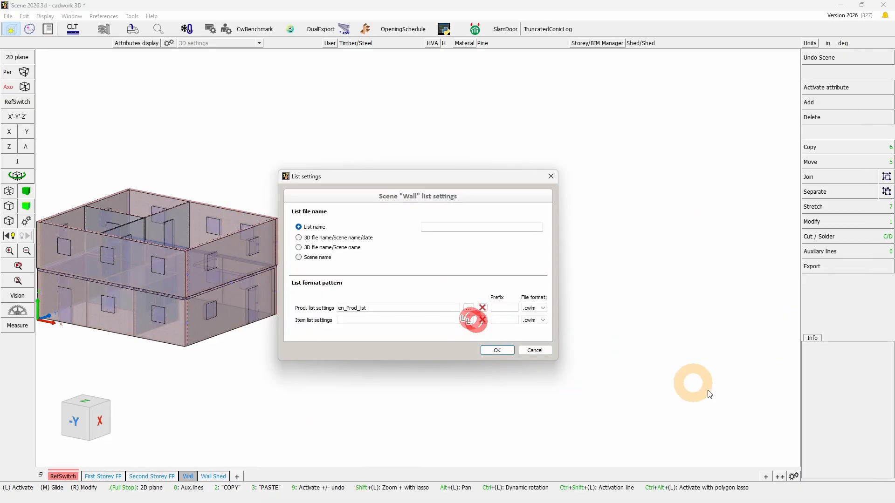
pyautogui.click(497, 351)
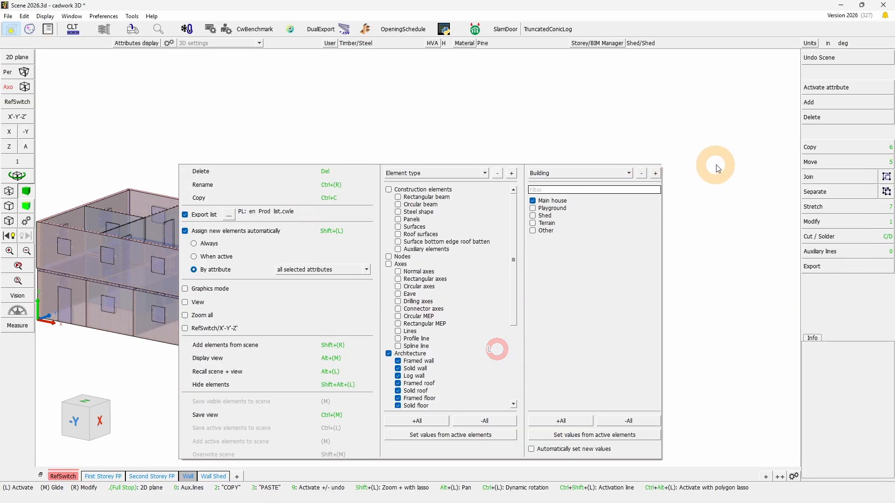
# Open the scenes list export to examine the scenes offered, leave it without exporting, and display the whole model
pyautogui.rightClick(717, 164)
pyautogui.click(846, 262)
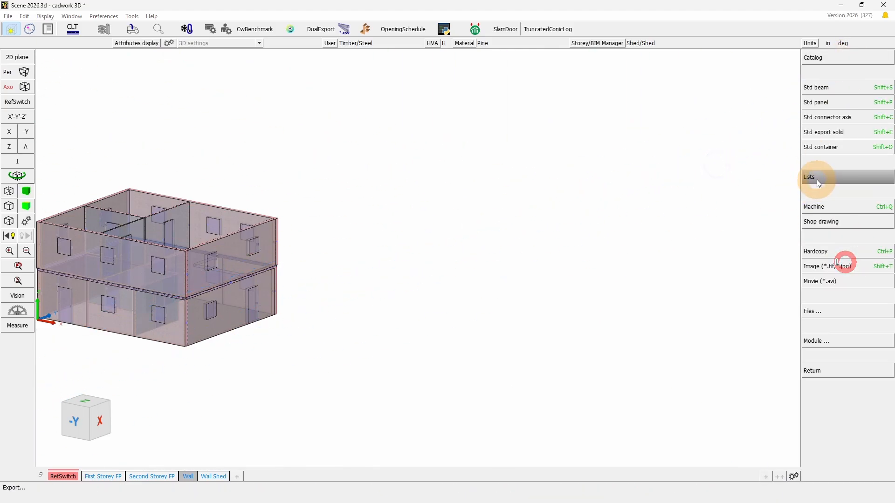
pyautogui.click(818, 177)
pyautogui.click(848, 60)
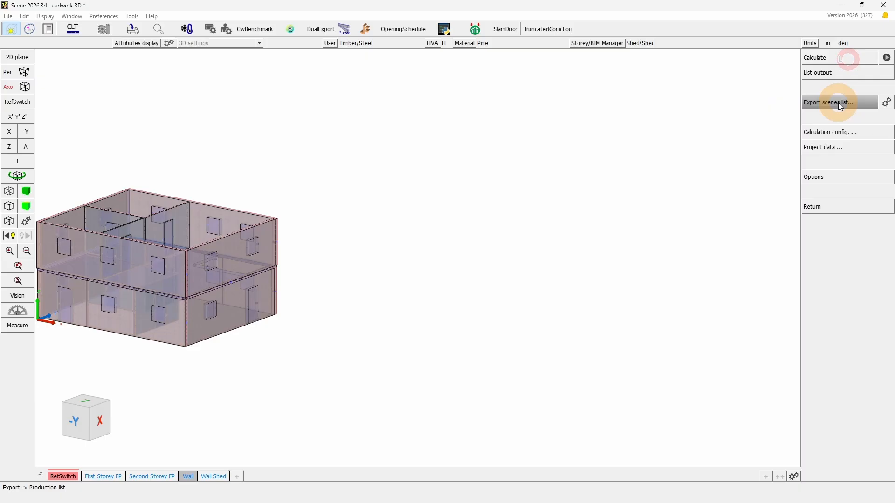
pyautogui.click(839, 104)
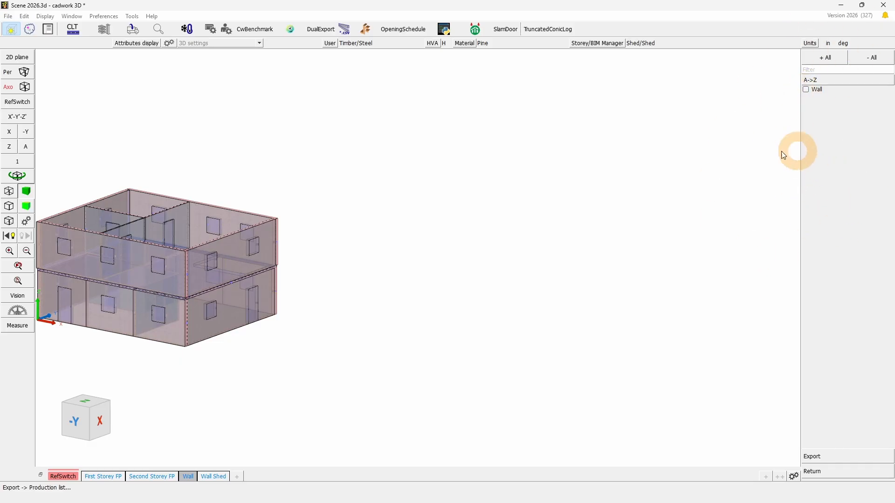
pyautogui.rightClick(486, 253)
pyautogui.rightClick(600, 185)
pyautogui.rightClick(409, 200)
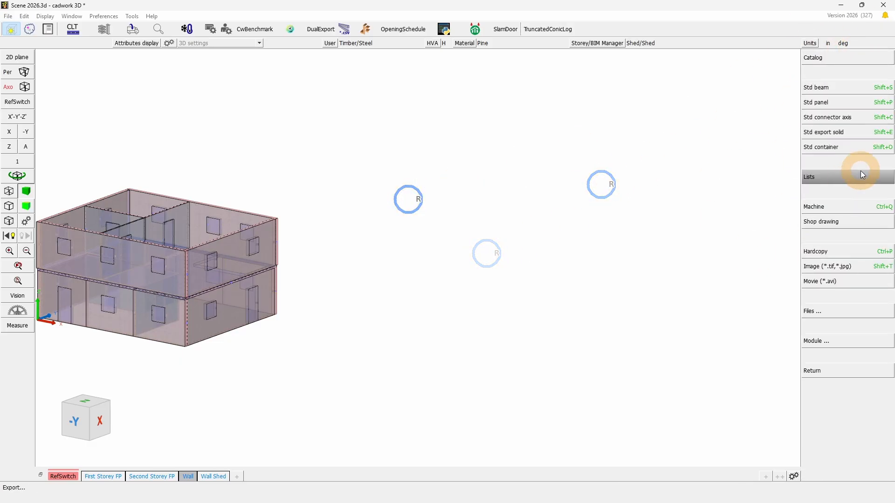
pyautogui.rightClick(599, 281)
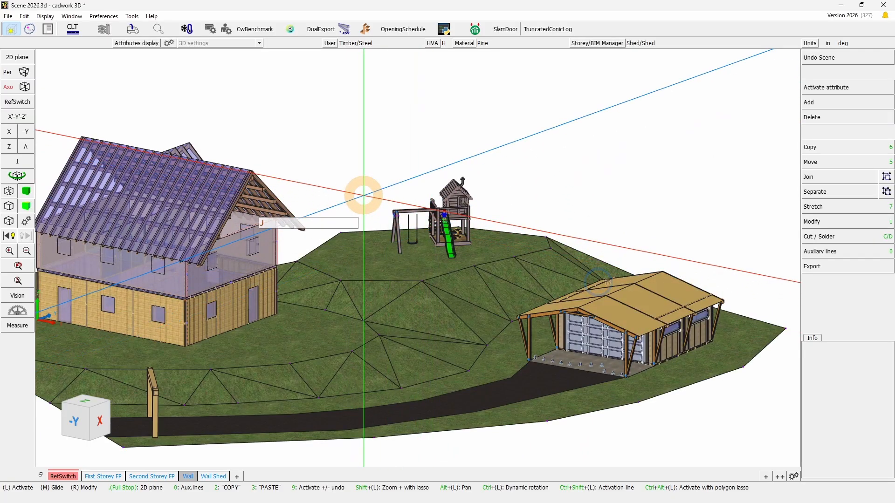
pyautogui.scroll(-2, 362, 196)
pyautogui.scroll(2, 415, 284)
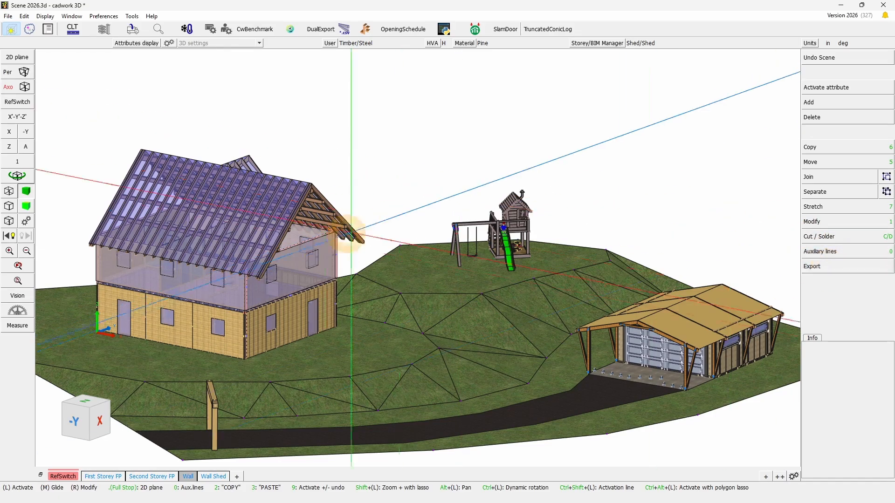
# Show the hidden export solids and auxiliary elements, activate the main house's elements by attribute, and isolate them
pyautogui.hotkey('ctrl', 'j')
pyautogui.hotkey('ctrl', 'j')
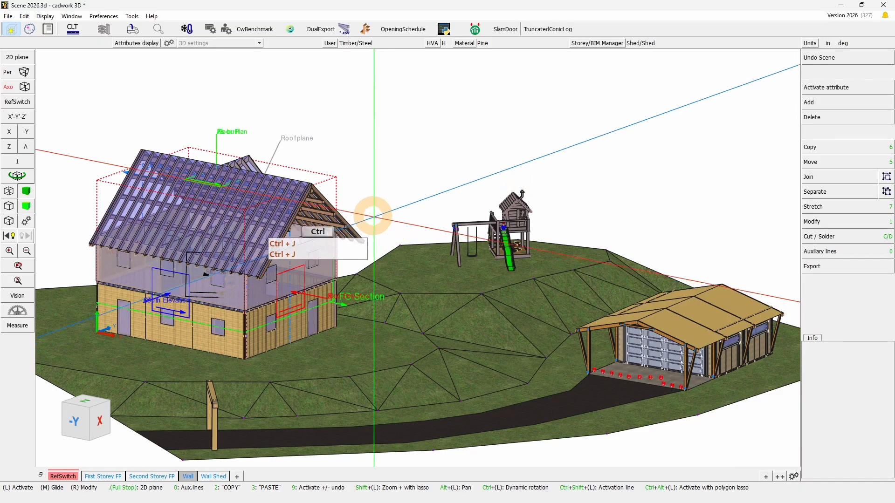
pyautogui.hotkey('ctrl', 'a')
pyautogui.press('g')
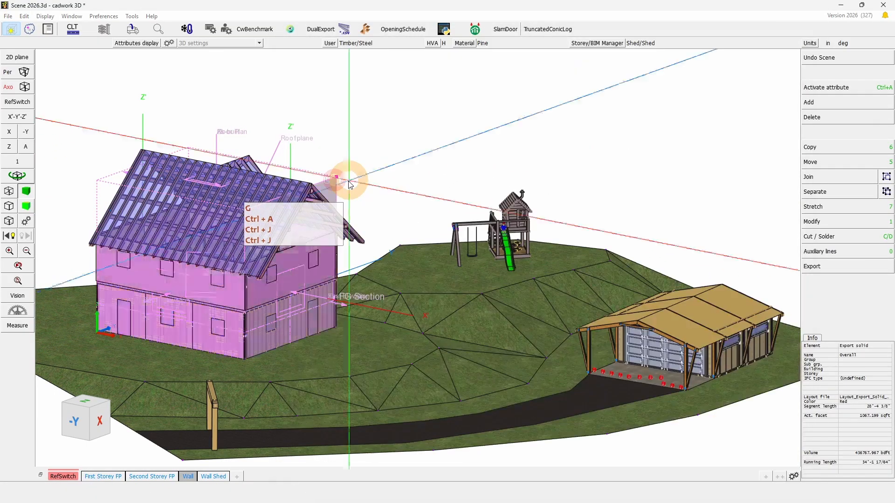
pyautogui.press('KP_Divide')
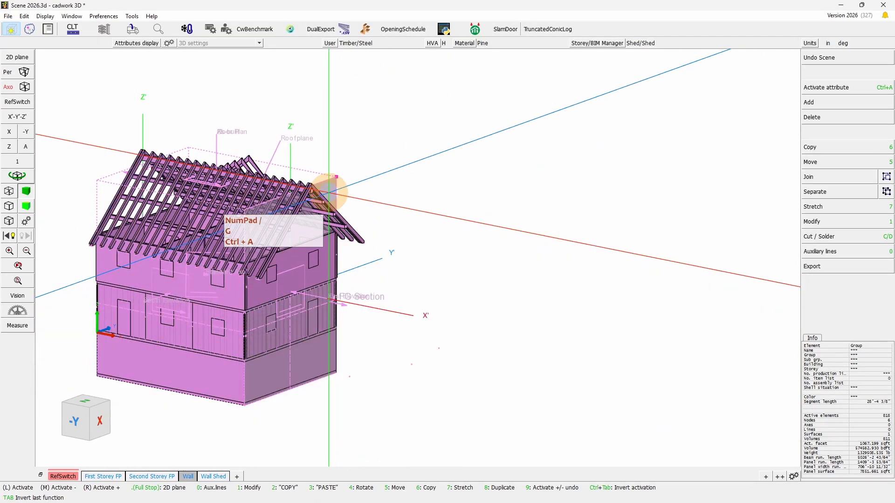
# Select only the main house's Overall export solid and open its shop drawing export configuration
pyautogui.click(441, 339)
pyautogui.click(335, 177)
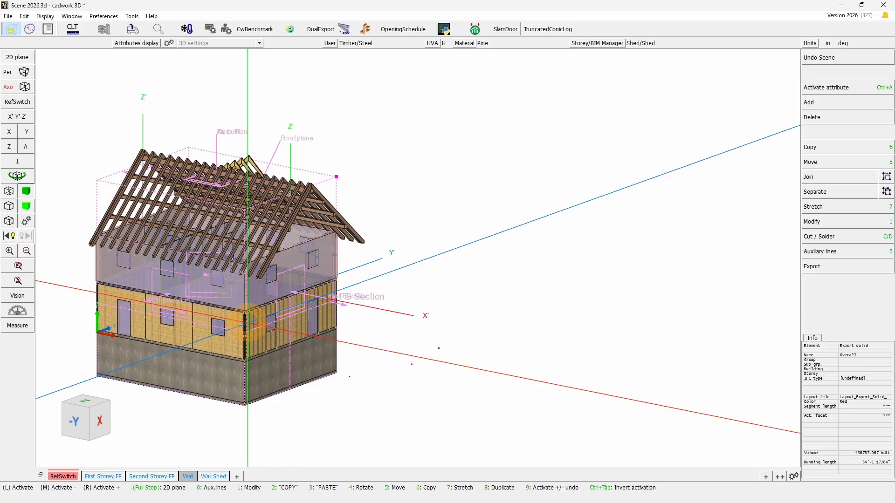
pyautogui.click(846, 266)
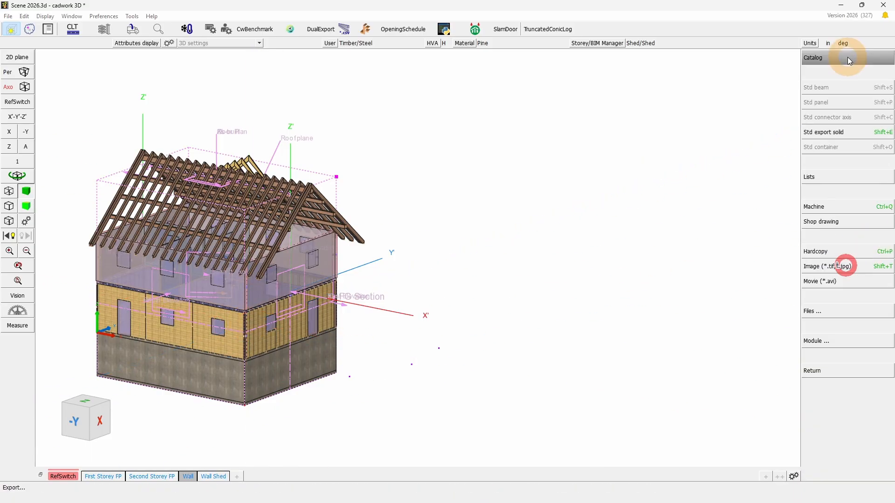
pyautogui.click(848, 228)
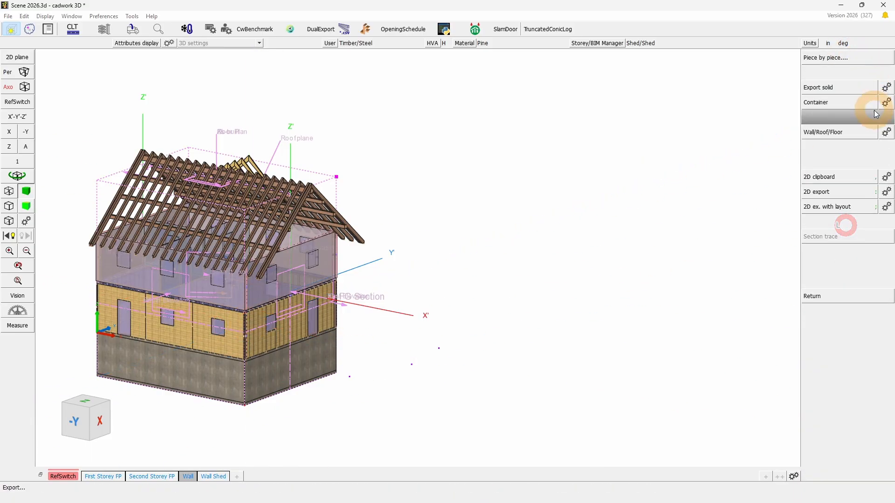
pyautogui.click(887, 88)
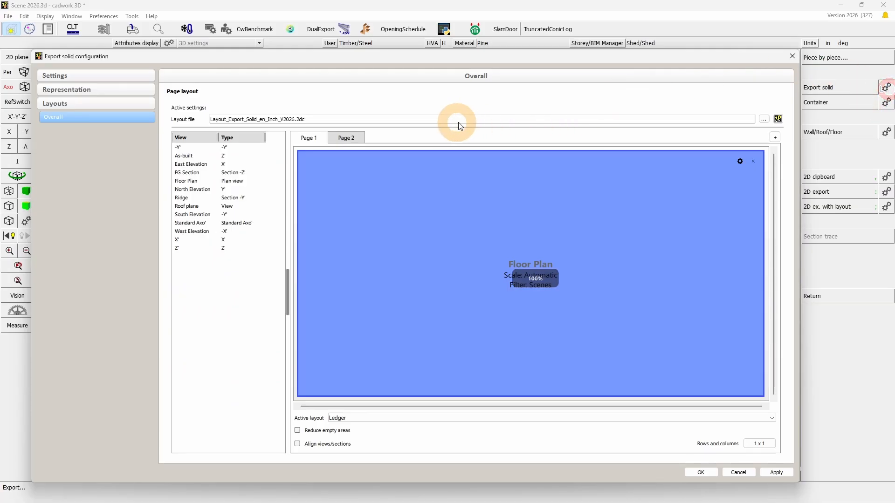
# Review the Page 1 and Page 2 layouts and the scene-based visibility filter of the Page 1 Floor Plan view
pyautogui.click(355, 139)
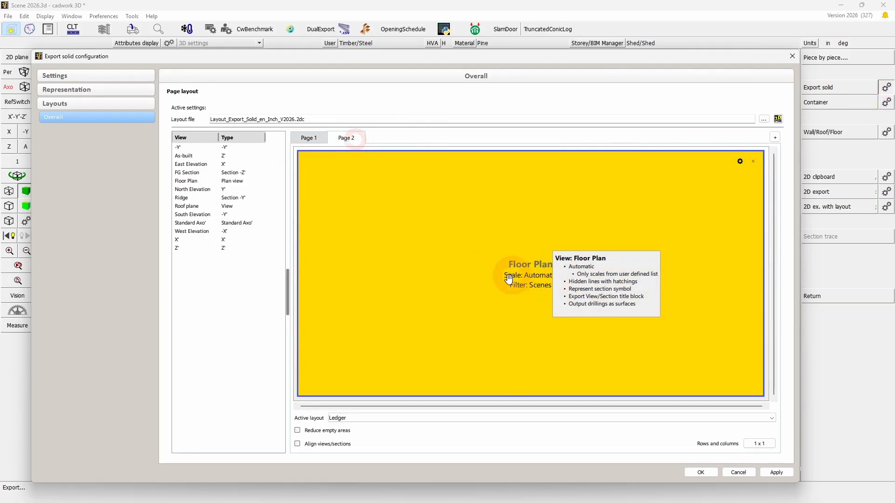
pyautogui.click(303, 137)
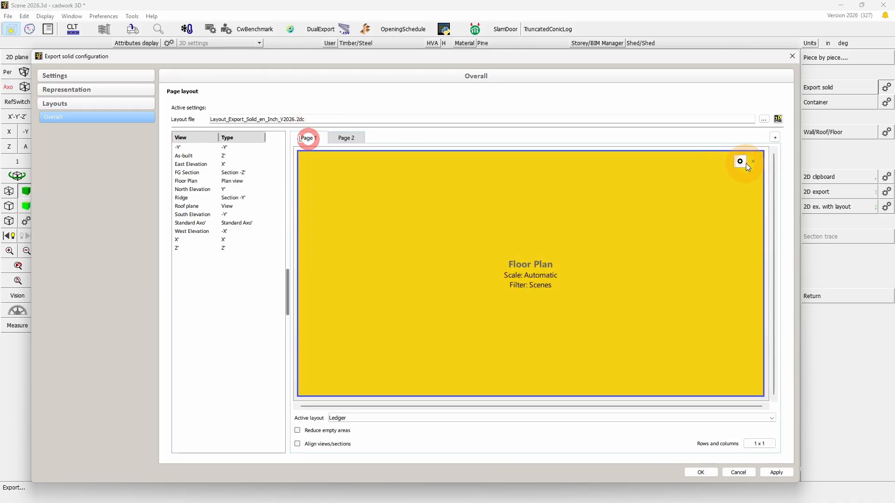
pyautogui.click(739, 161)
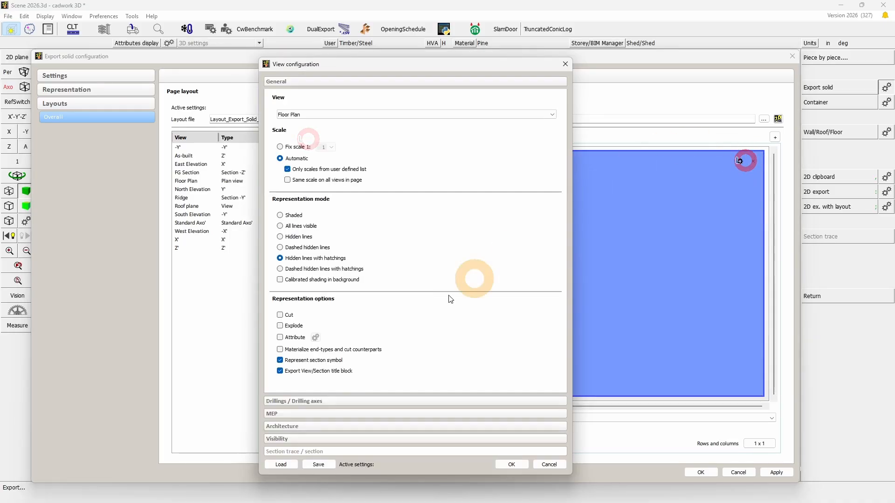
pyautogui.click(280, 438)
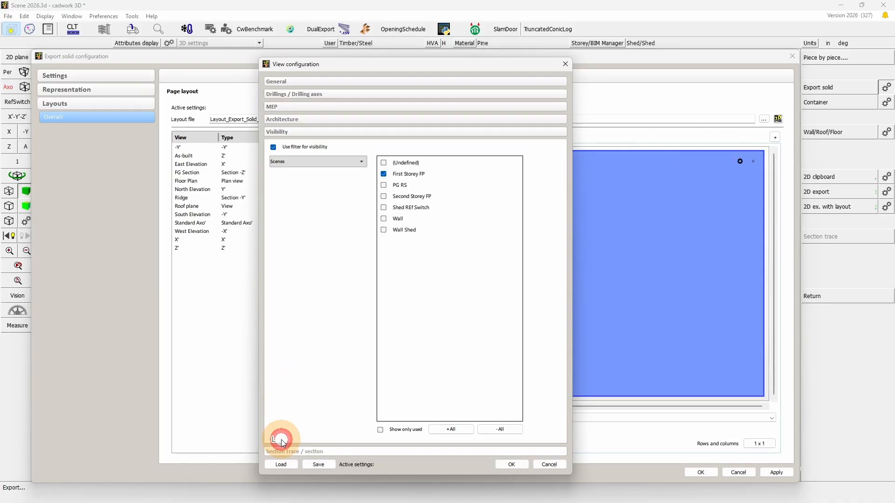
pyautogui.click(362, 162)
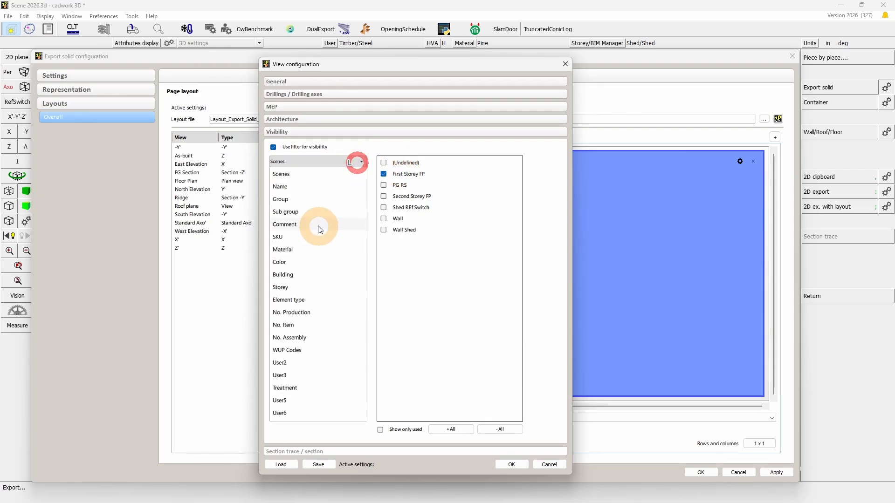
pyautogui.click(361, 163)
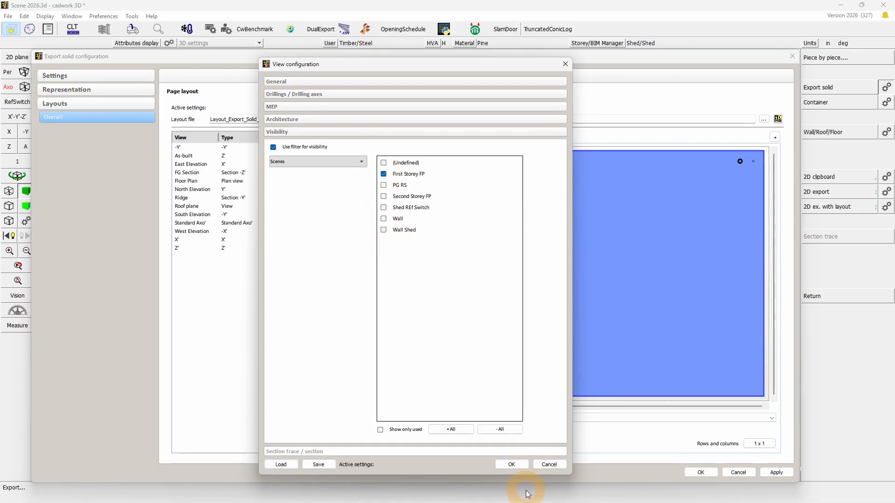
pyautogui.click(517, 465)
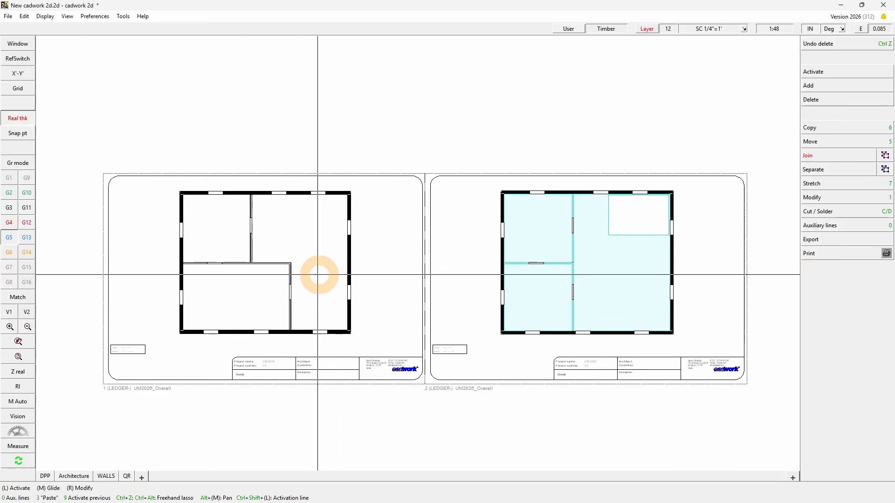
# In cadwork 2d, examine the two exported floor plan sheets up close, including the second storey's floor opening
pyautogui.scroll(5, 410, 242)
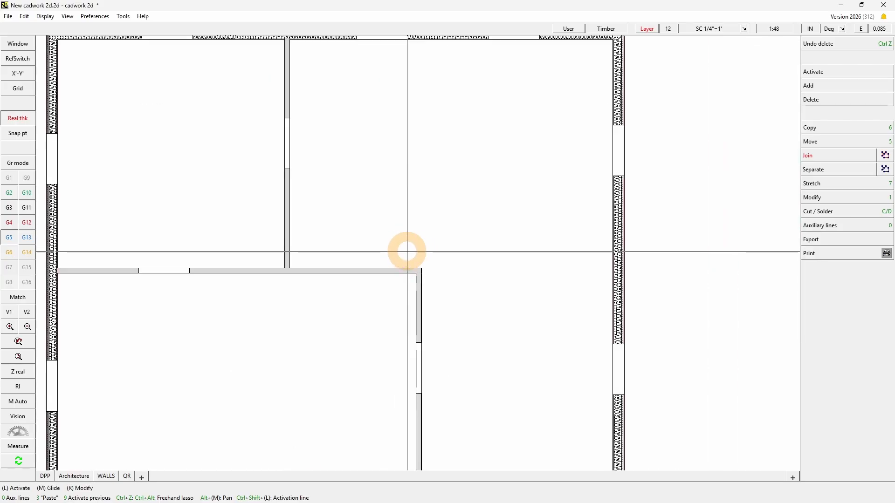
pyautogui.scroll(-5, 407, 251)
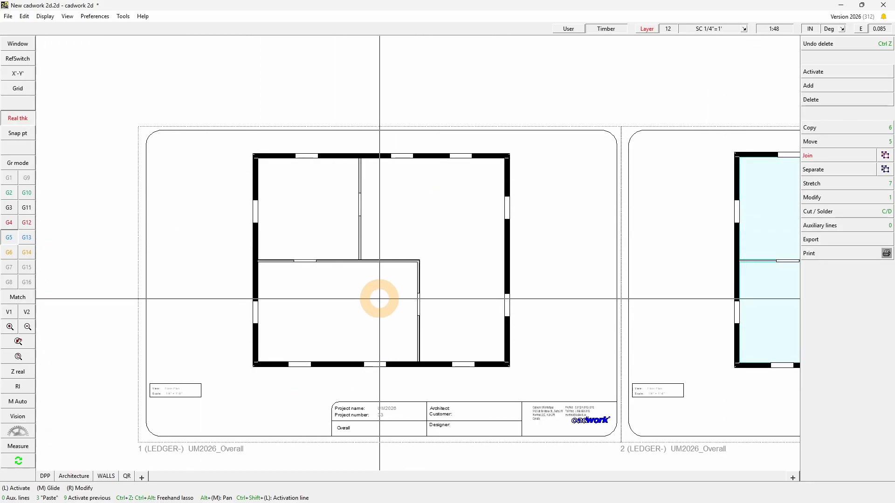
pyautogui.press('Right')
pyautogui.press('Right')
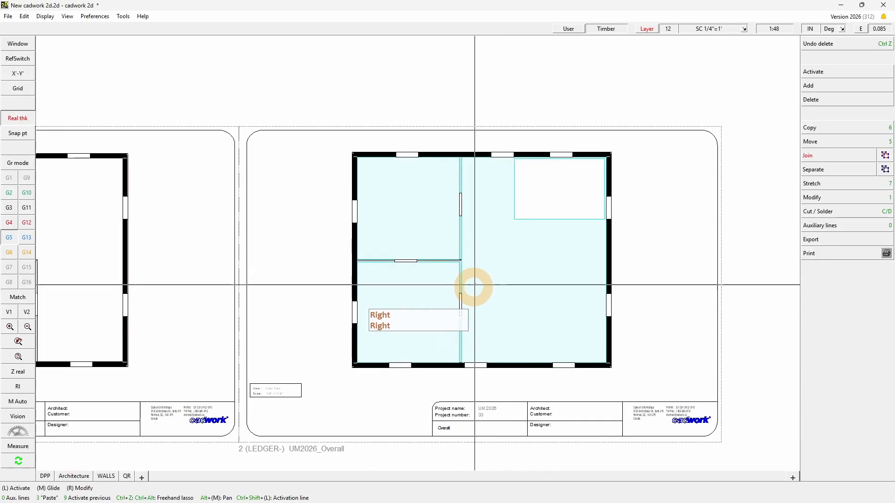
pyautogui.scroll(2, 475, 287)
pyautogui.scroll(2, 416, 252)
pyautogui.scroll(-2, 415, 252)
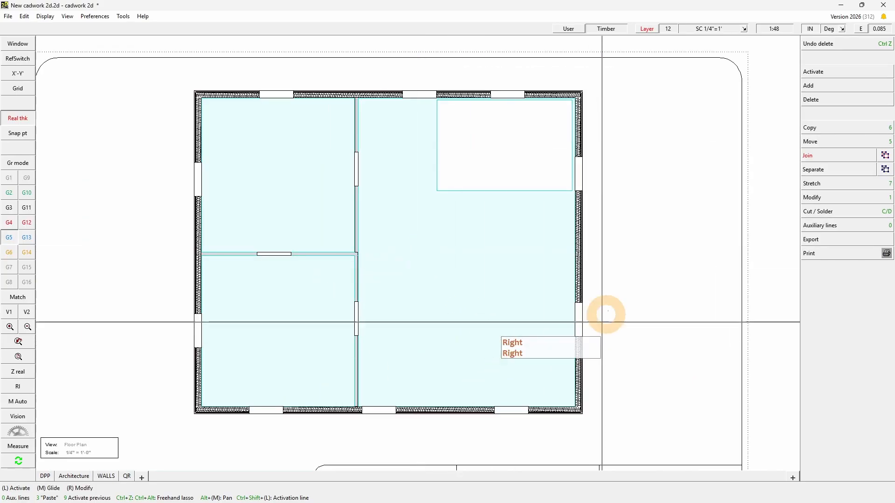
pyautogui.moveTo(419, 94); pyautogui.dragTo(595, 200)
pyautogui.click(641, 299)
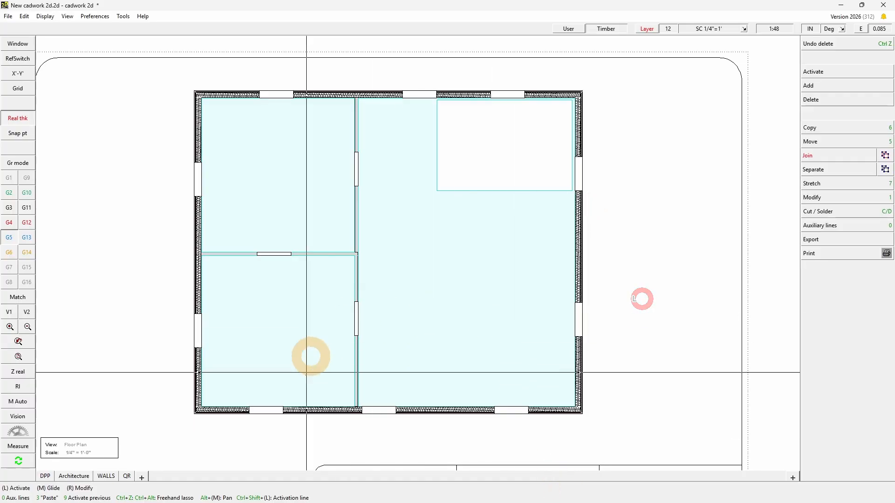
pyautogui.scroll(-6, 326, 414)
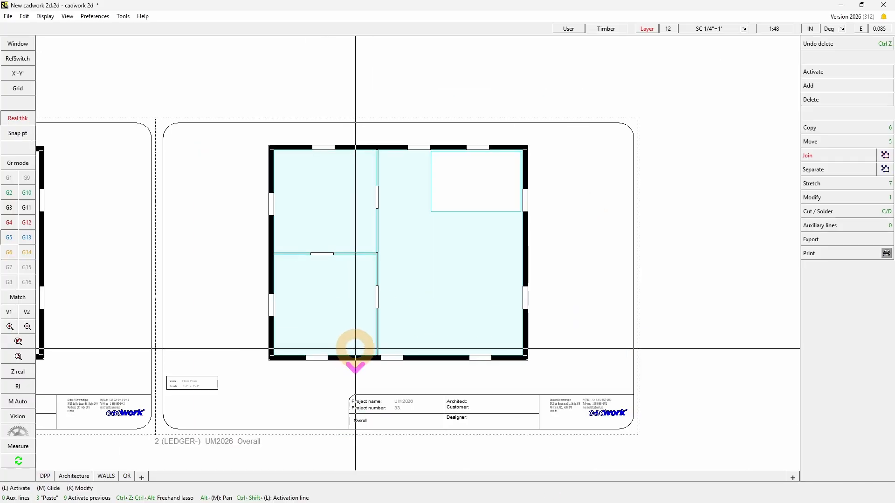
pyautogui.rightClick(364, 337)
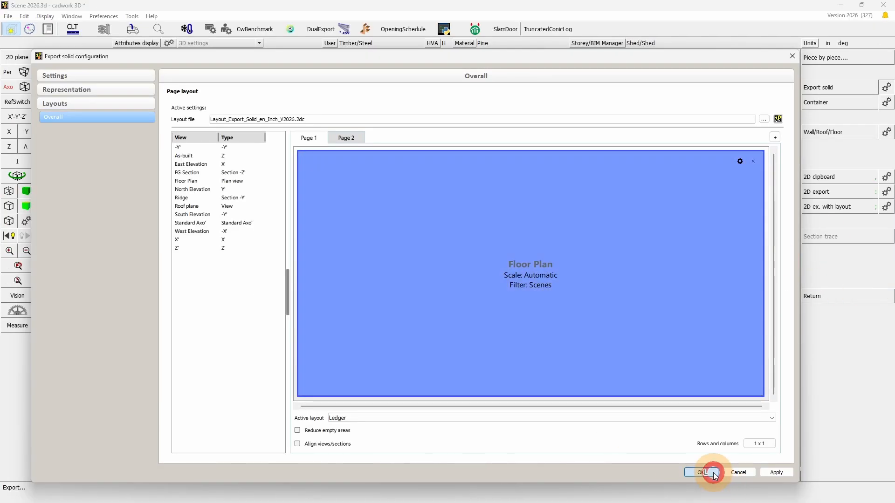
# Back in cadwork 3D, accept the export solid configuration, leave the export commands, and display the whole model
pyautogui.click(713, 473)
pyautogui.rightClick(531, 189)
pyautogui.rightClick(410, 319)
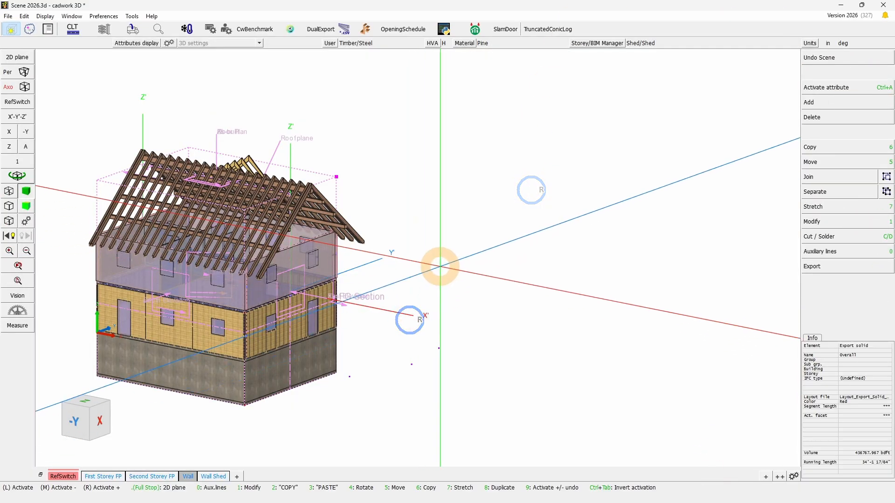
pyautogui.press('j')
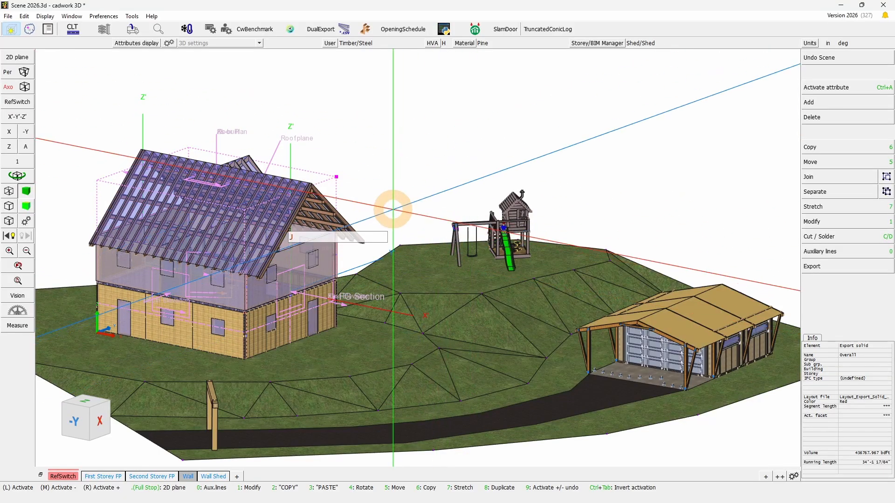